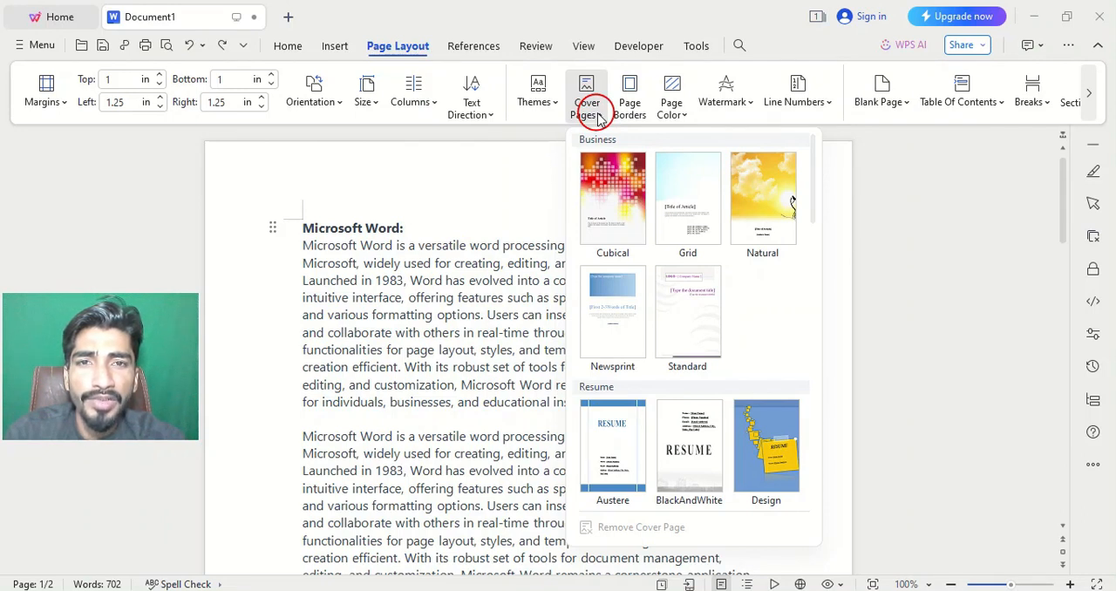
click(598, 116)
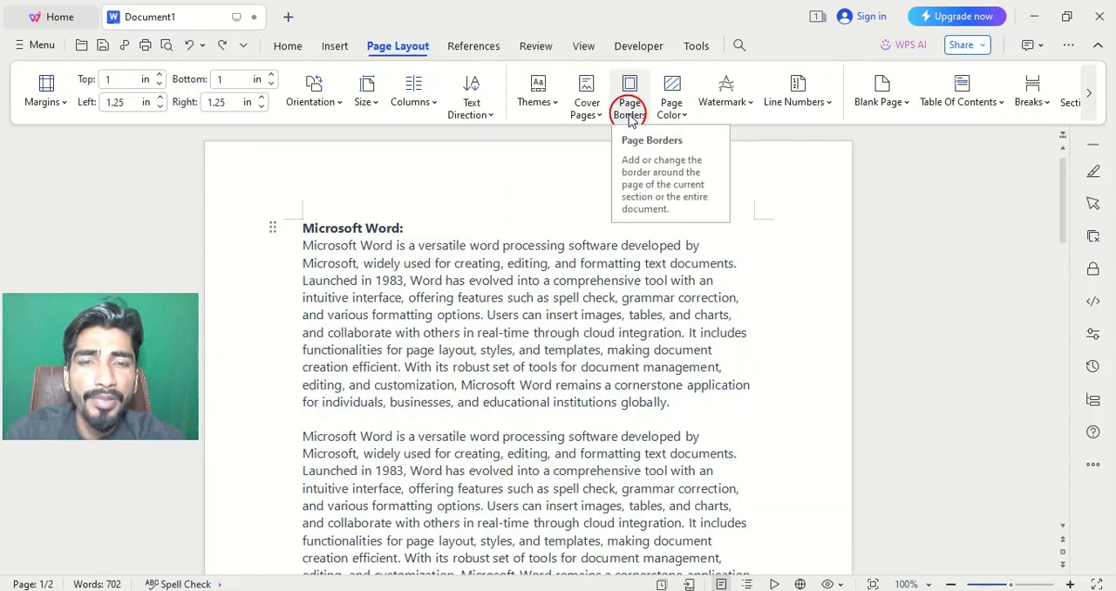
click(684, 119)
click(677, 111)
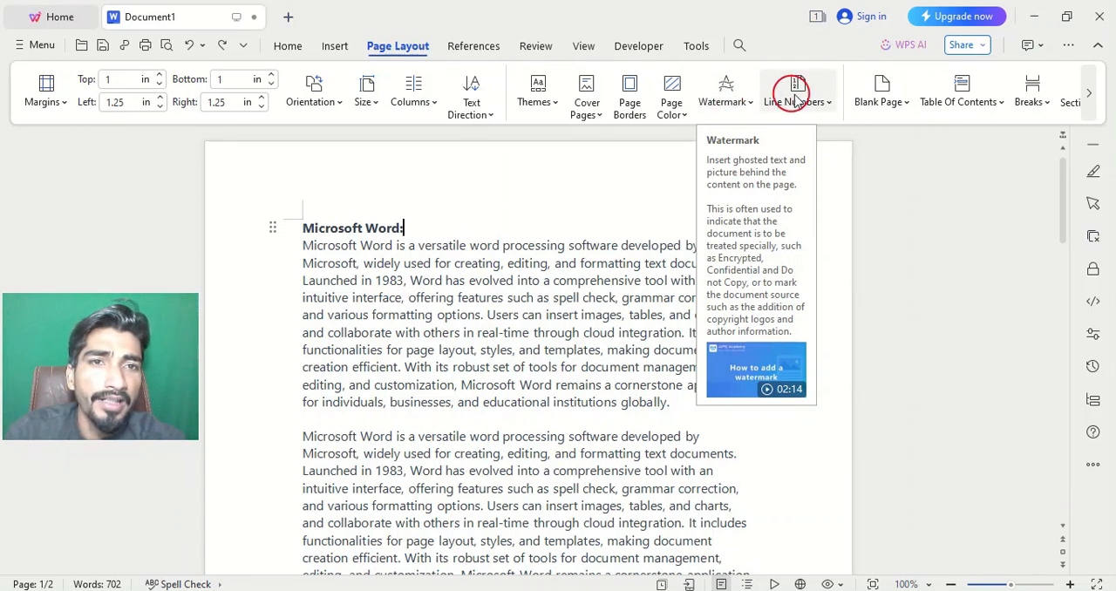
click(831, 104)
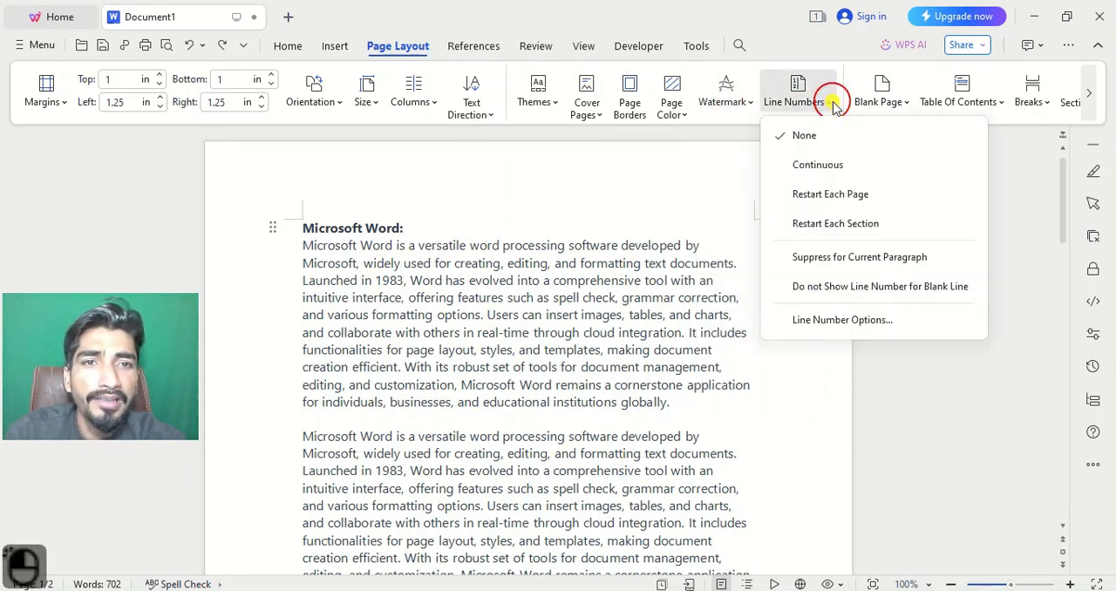
click(828, 104)
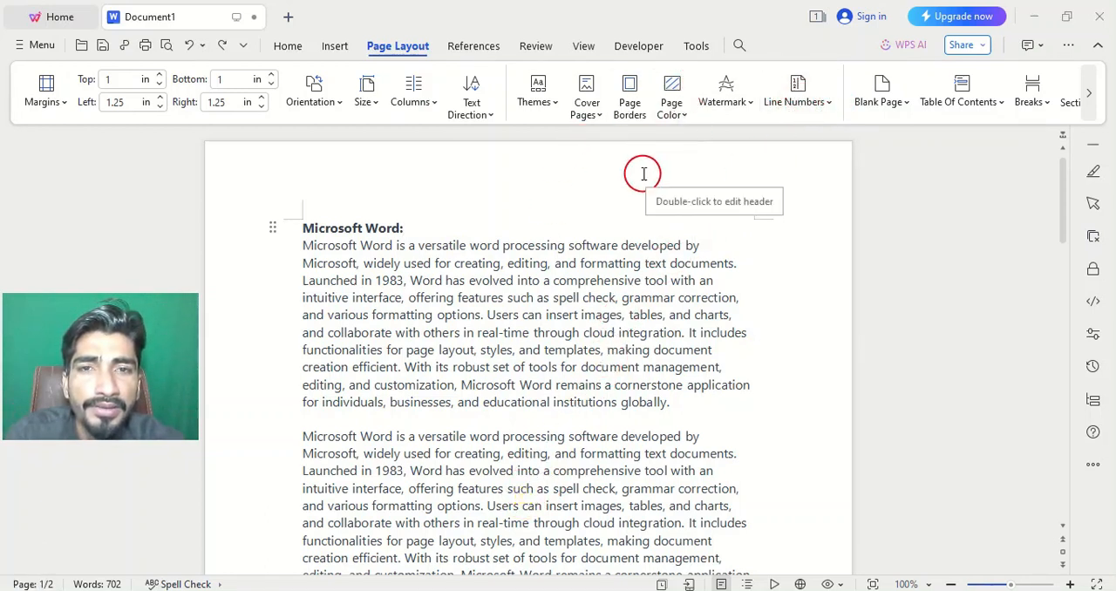
click(633, 87)
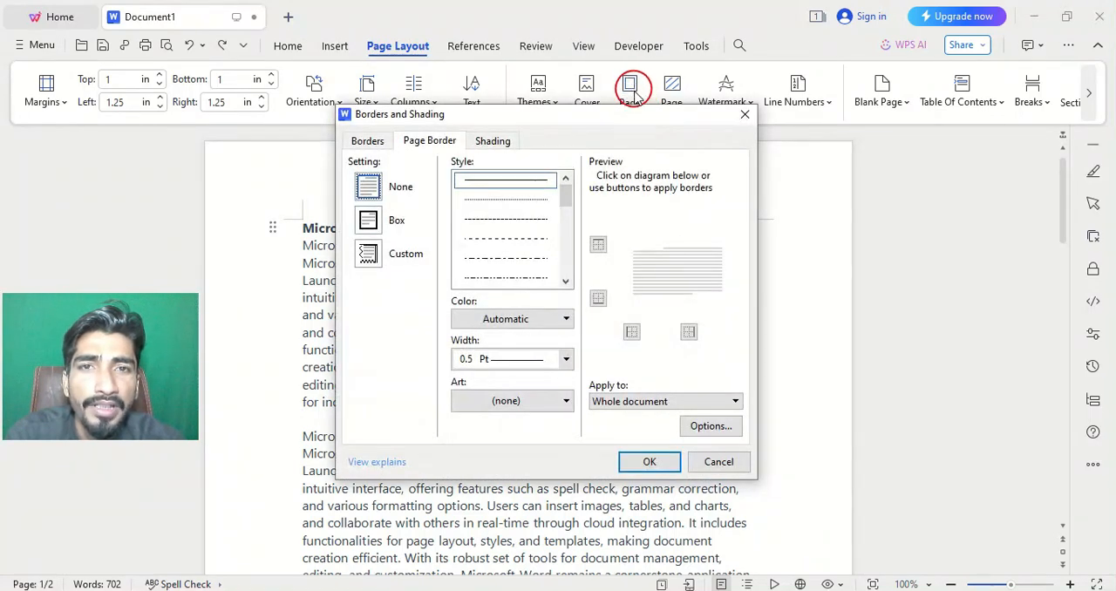
click(737, 113)
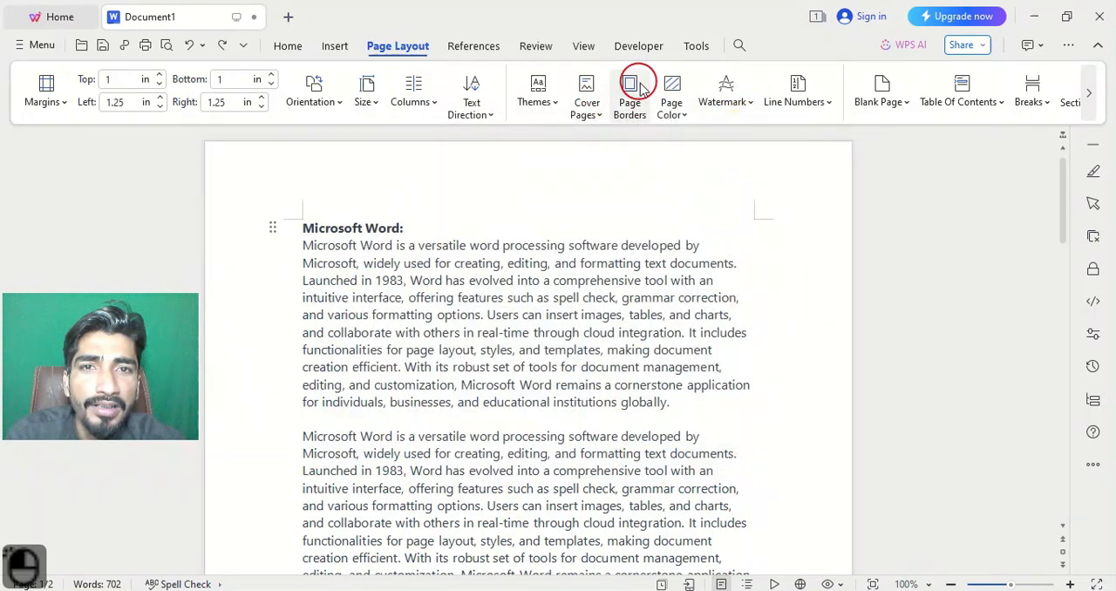
Apply a box page border in a thick-and-thin line style to the whole document.
click(633, 87)
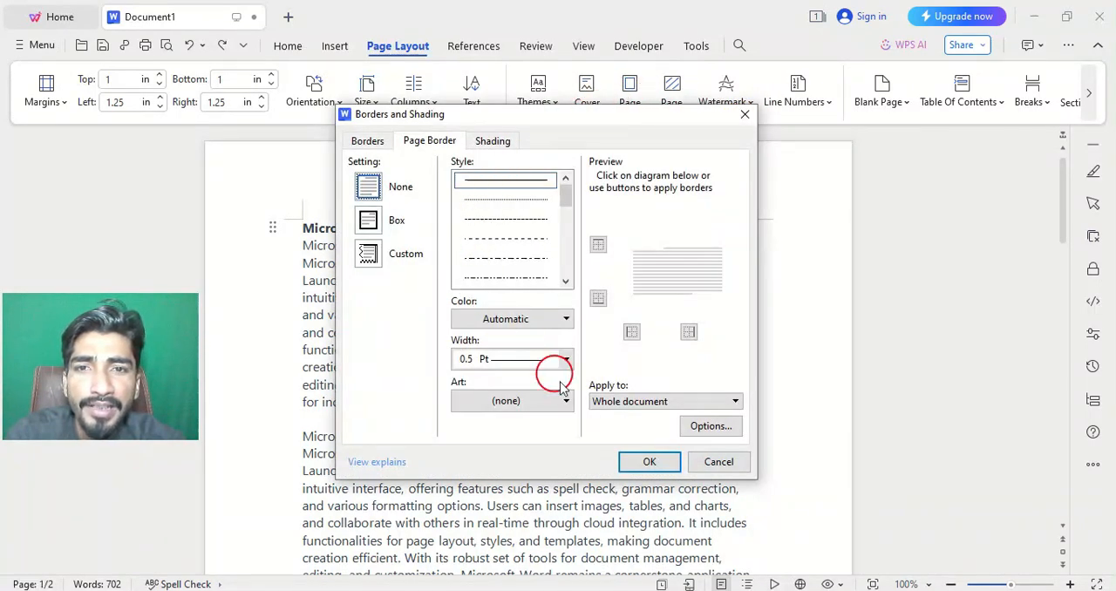
scroll(569, 216, down, 1)
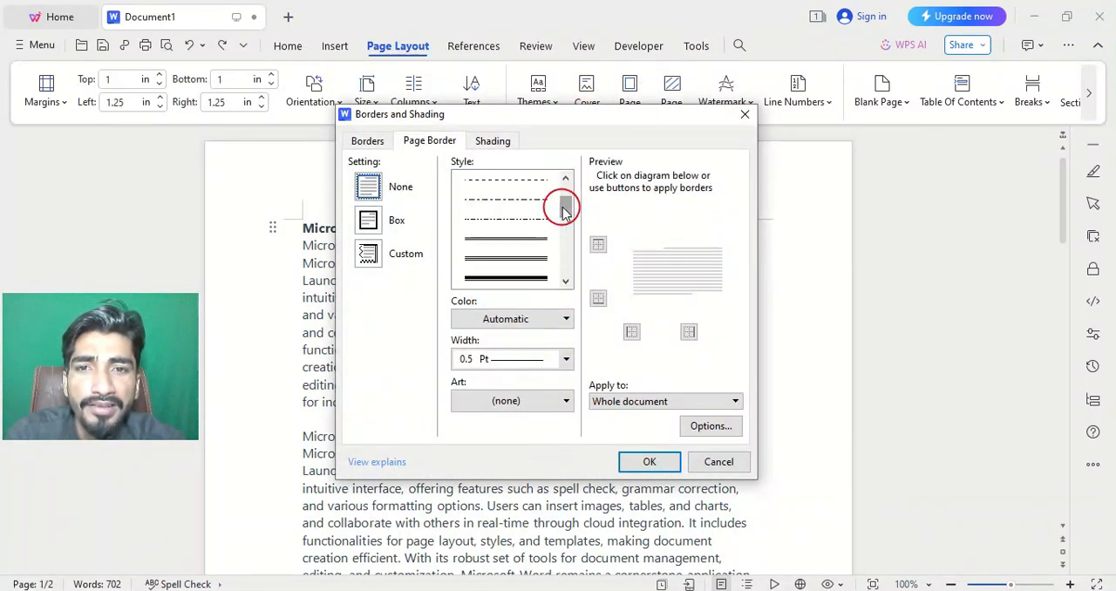
scroll(563, 210, up, 1)
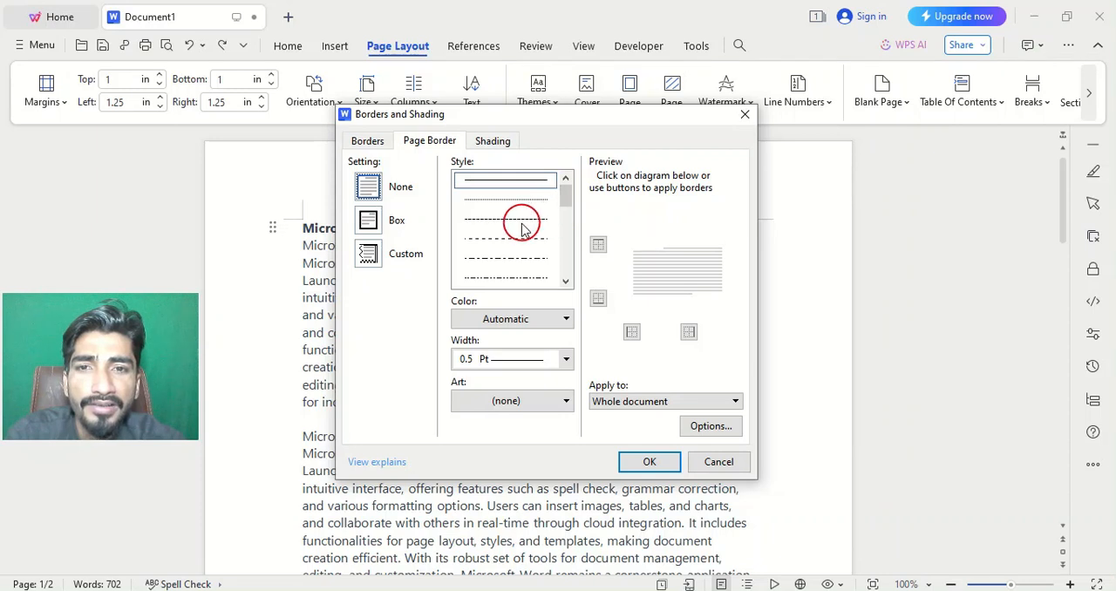
scroll(523, 228, down, 1)
scroll(523, 229, down, 1)
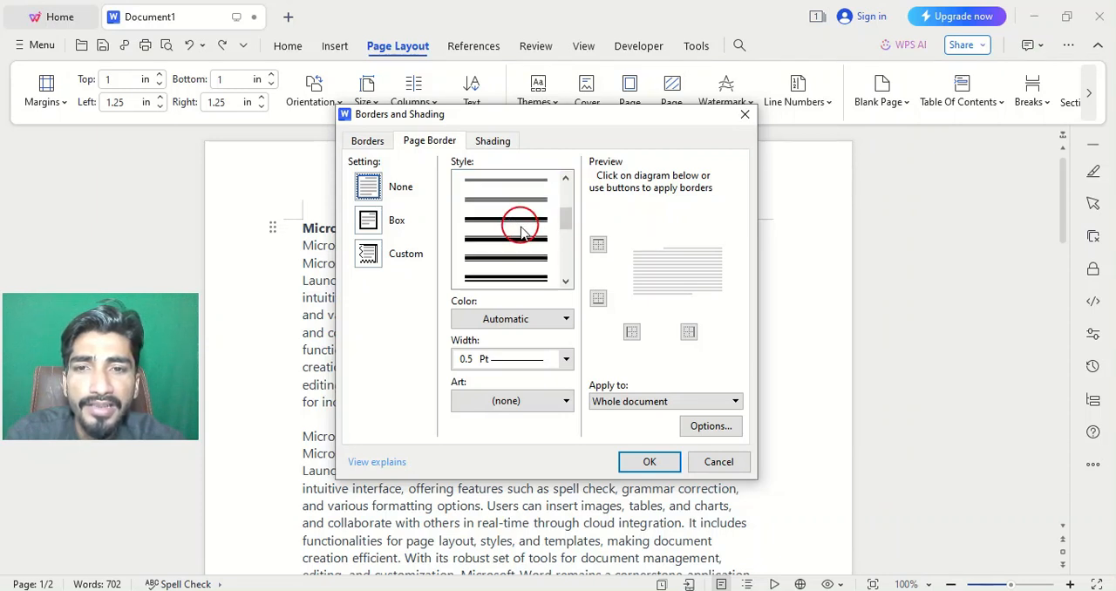
click(512, 239)
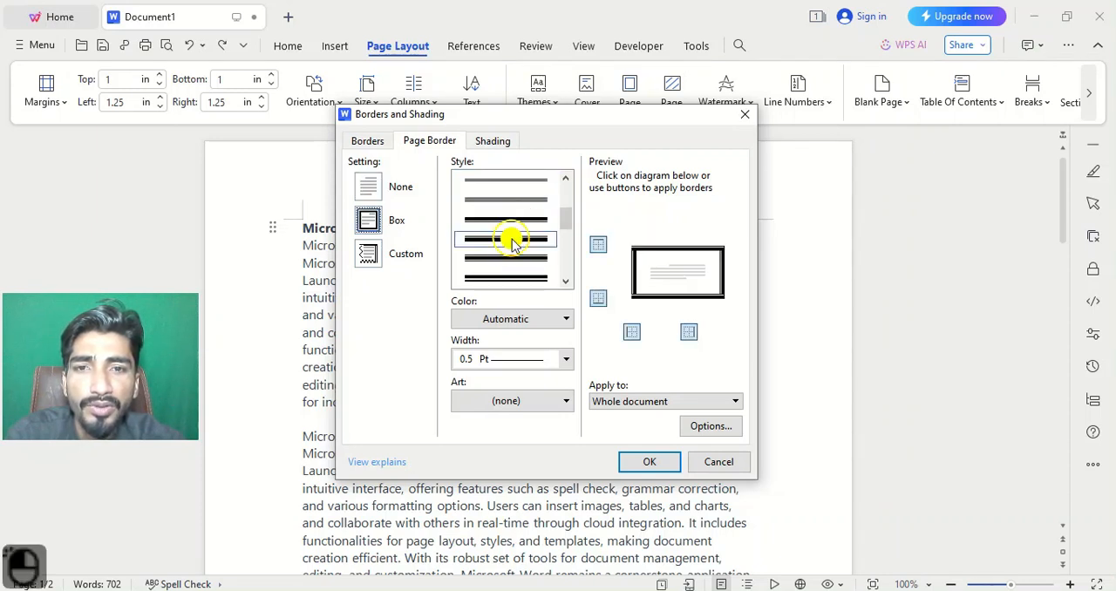
click(650, 462)
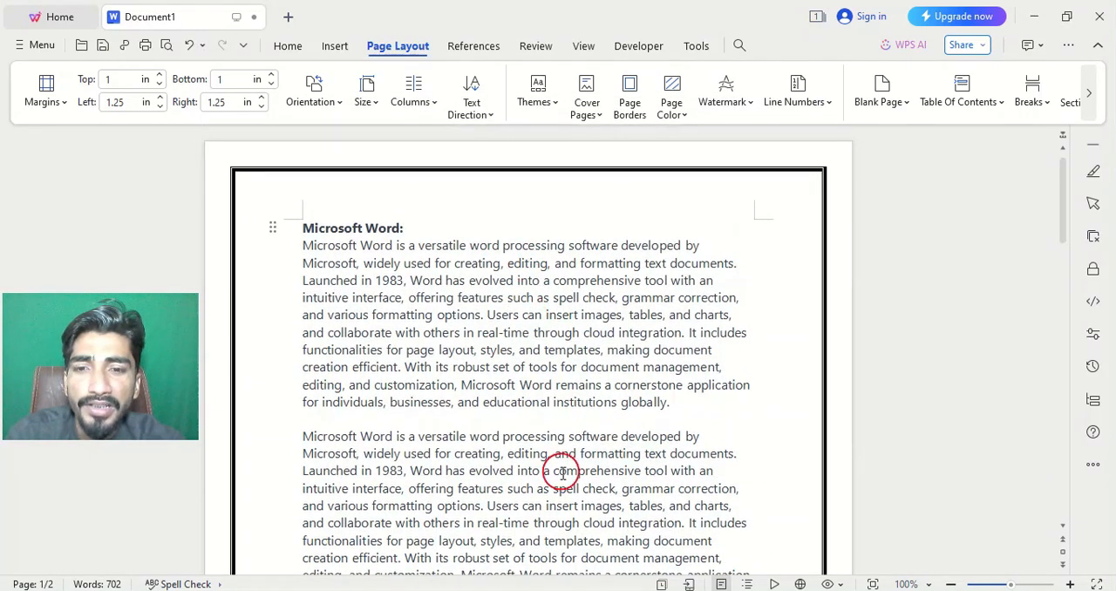
click(525, 504)
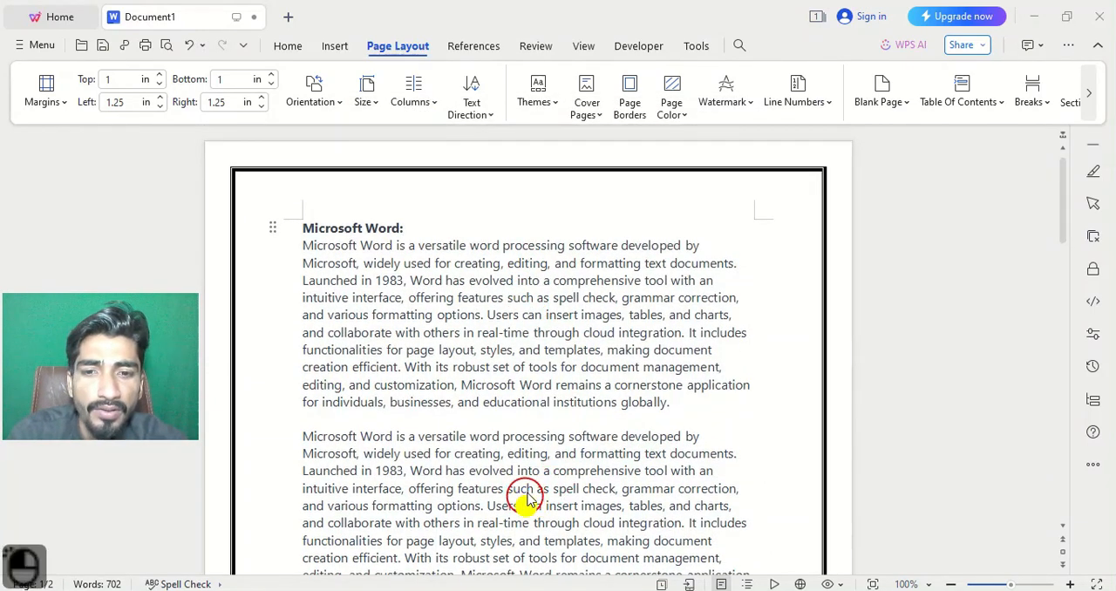
Set the page background color to standard yellow.
click(680, 117)
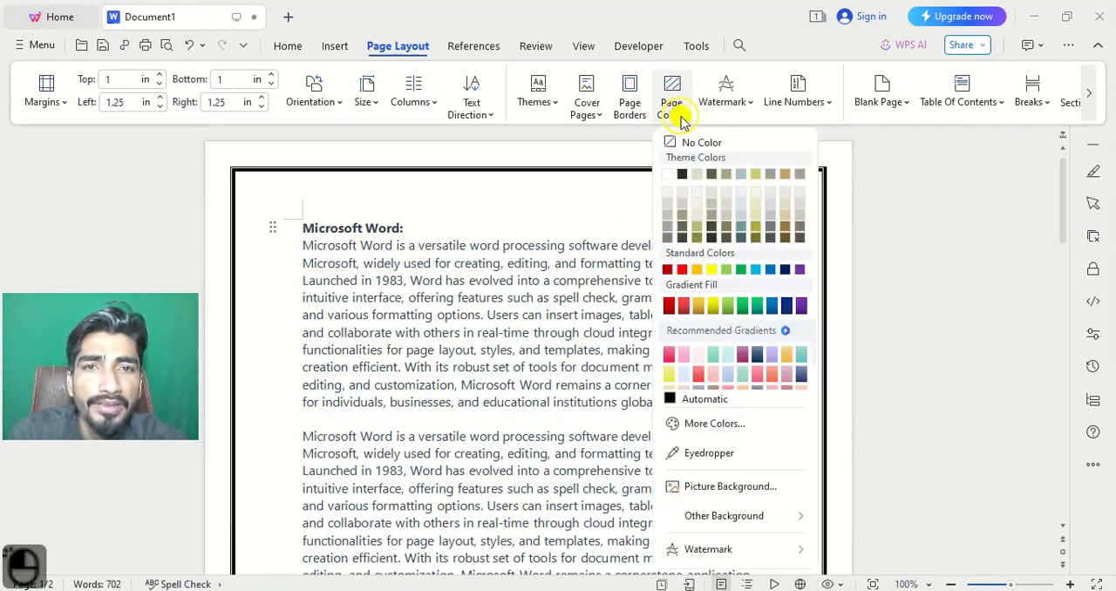
click(711, 269)
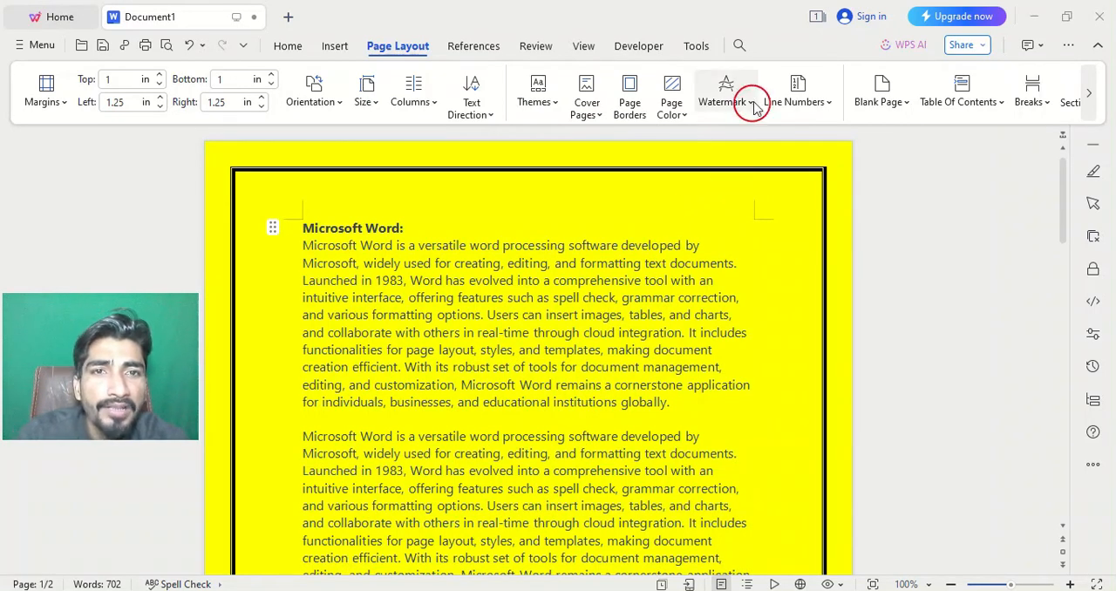
Start a new custom watermark and enable its text watermark option, leaving the picture watermark off.
click(753, 102)
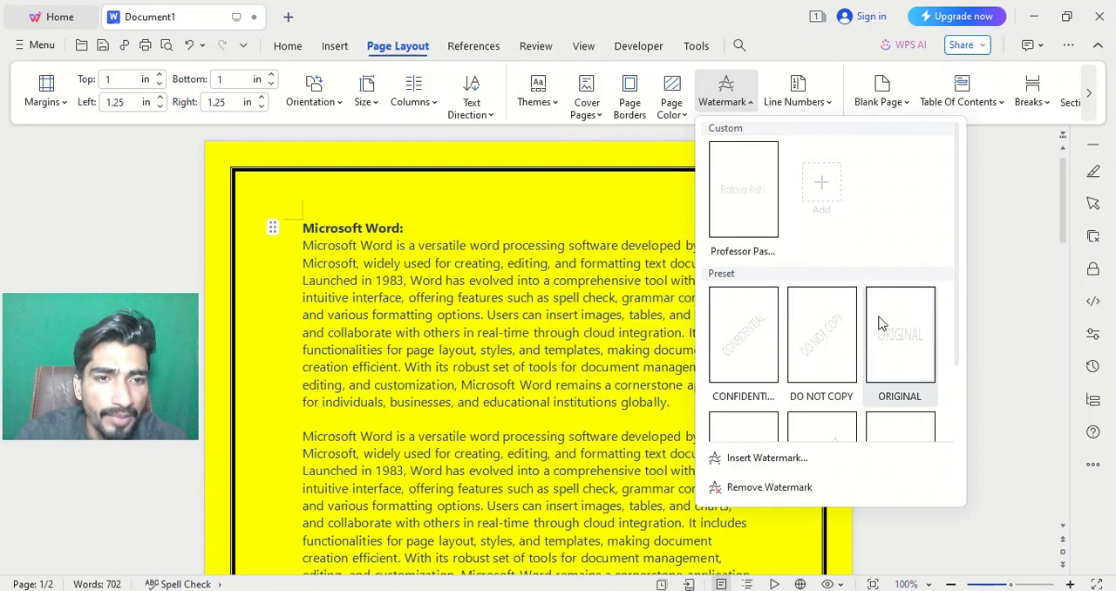
scroll(862, 343, down, 2)
scroll(836, 331, up, 2)
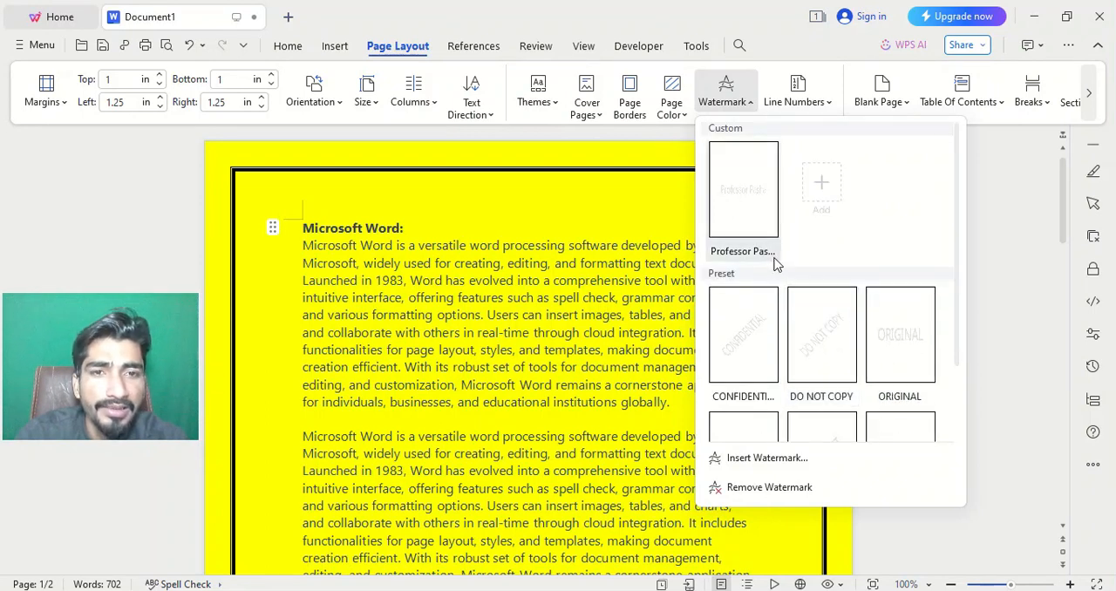
click(826, 187)
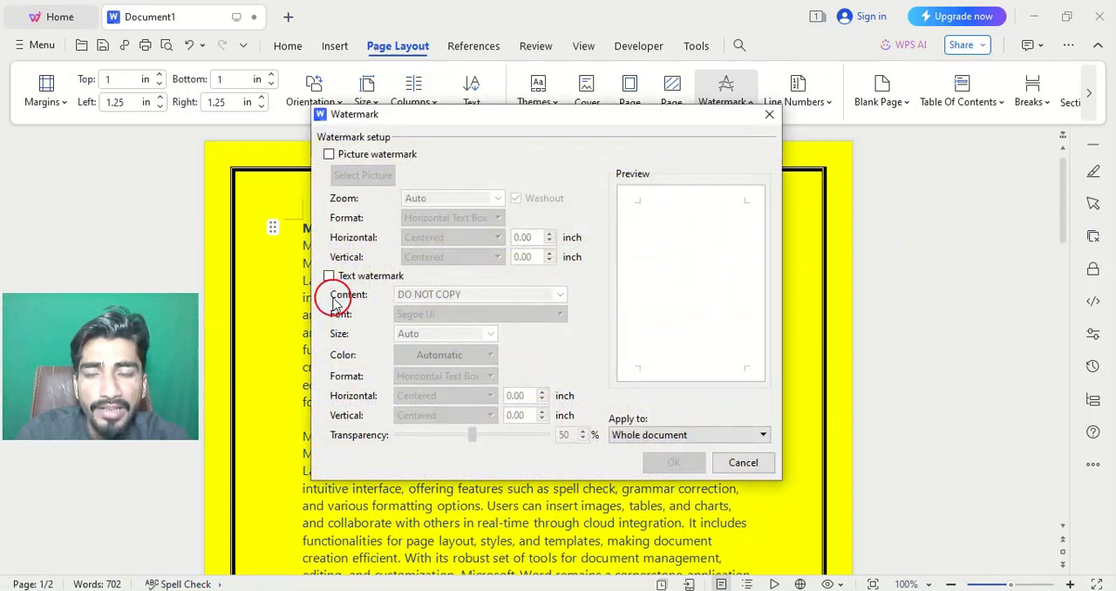
click(329, 156)
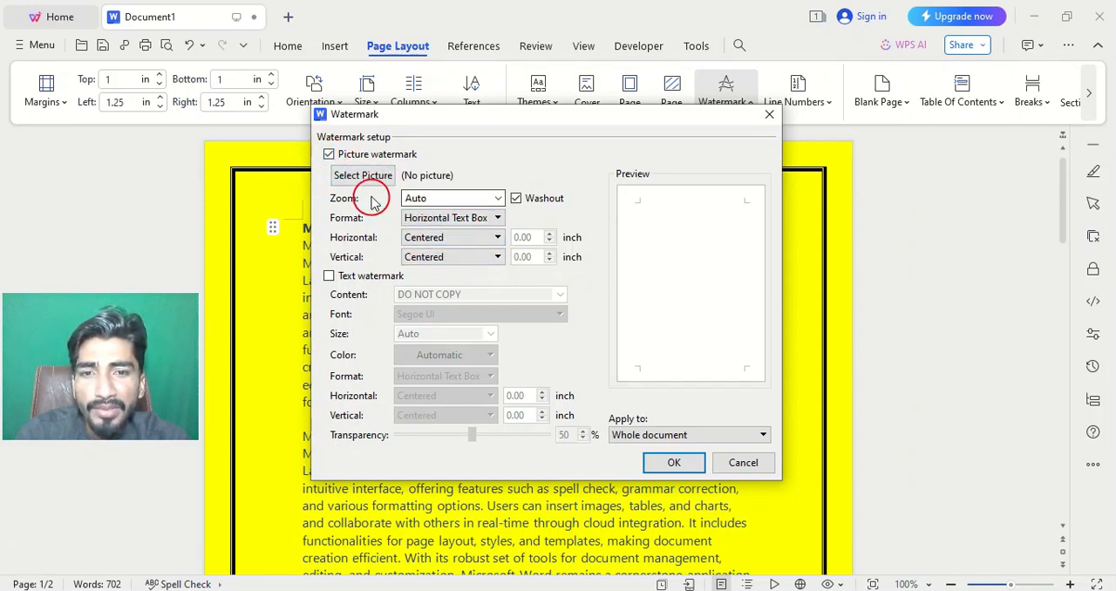
click(328, 155)
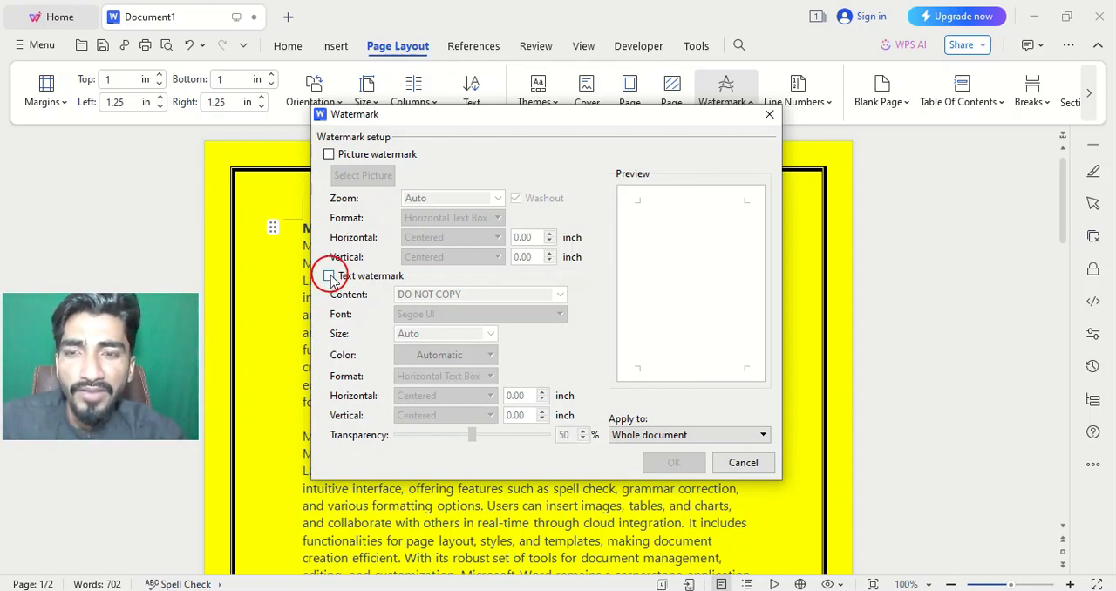
click(329, 276)
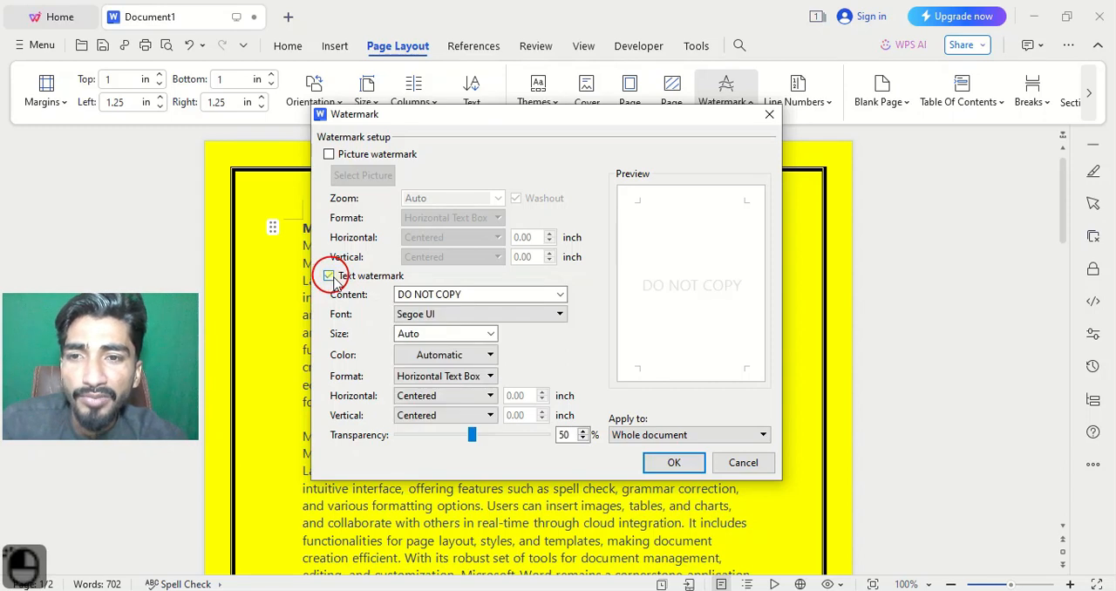
Replace the default watermark text with the author's channel handle and save the custom watermark.
triple_click(458, 290)
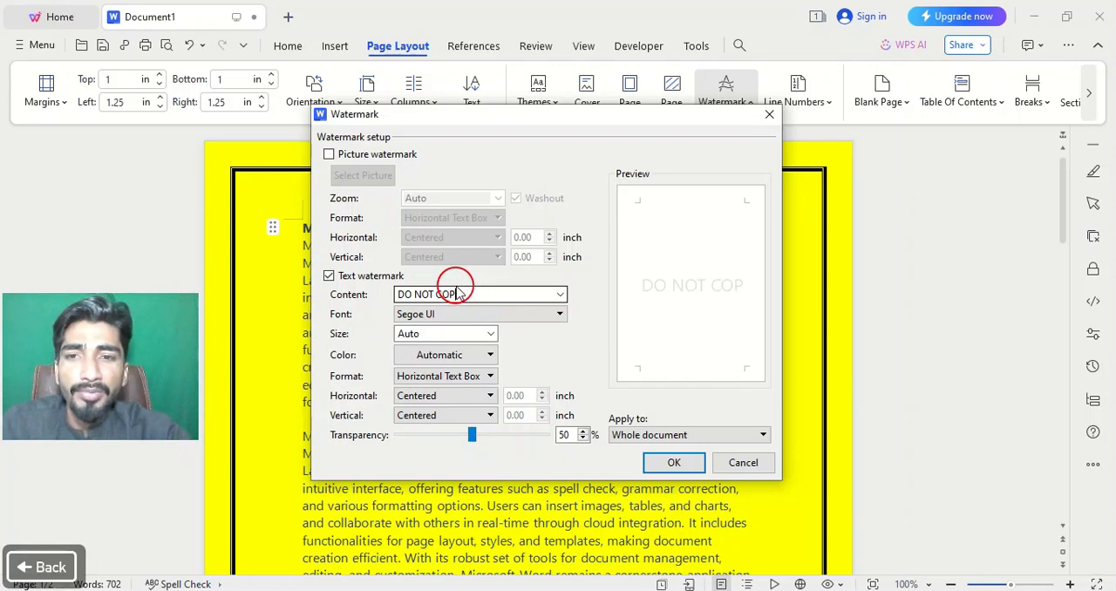
key(BackSpace)
key(shift)
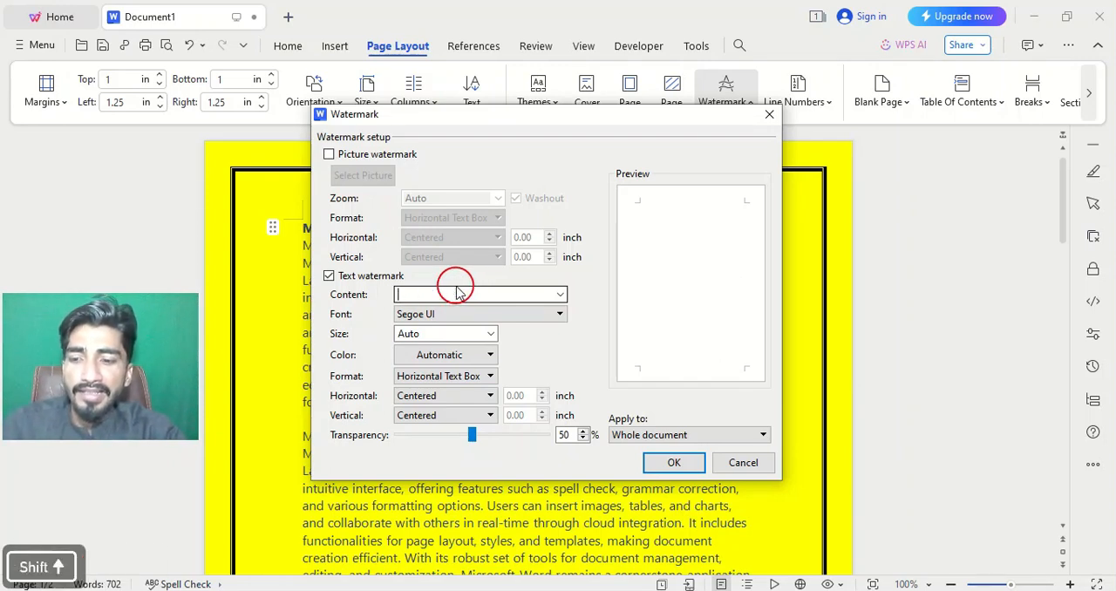
text(@p)
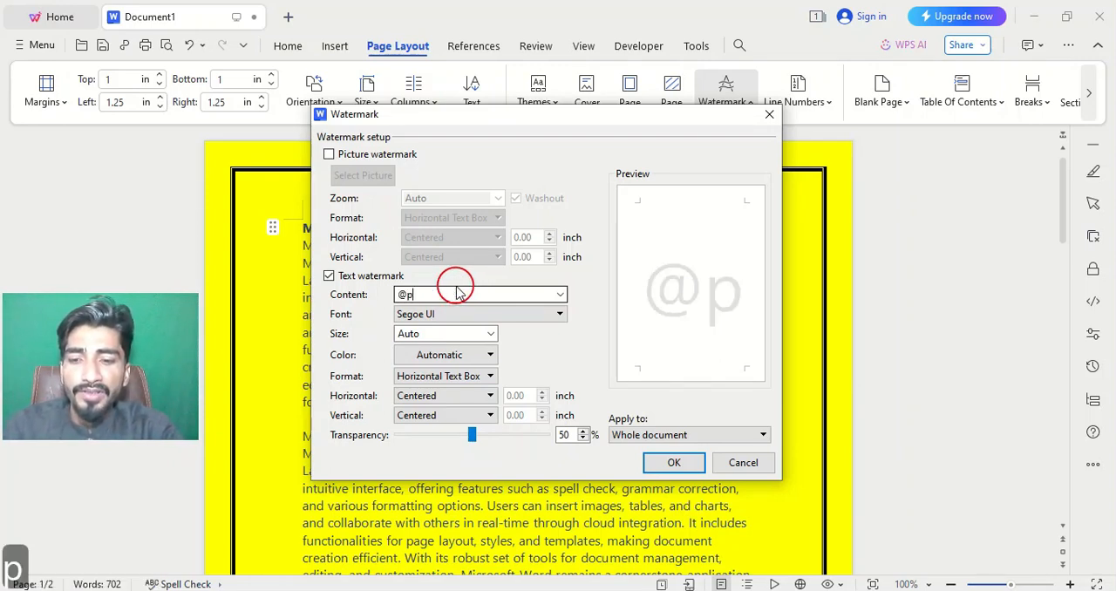
text(of)
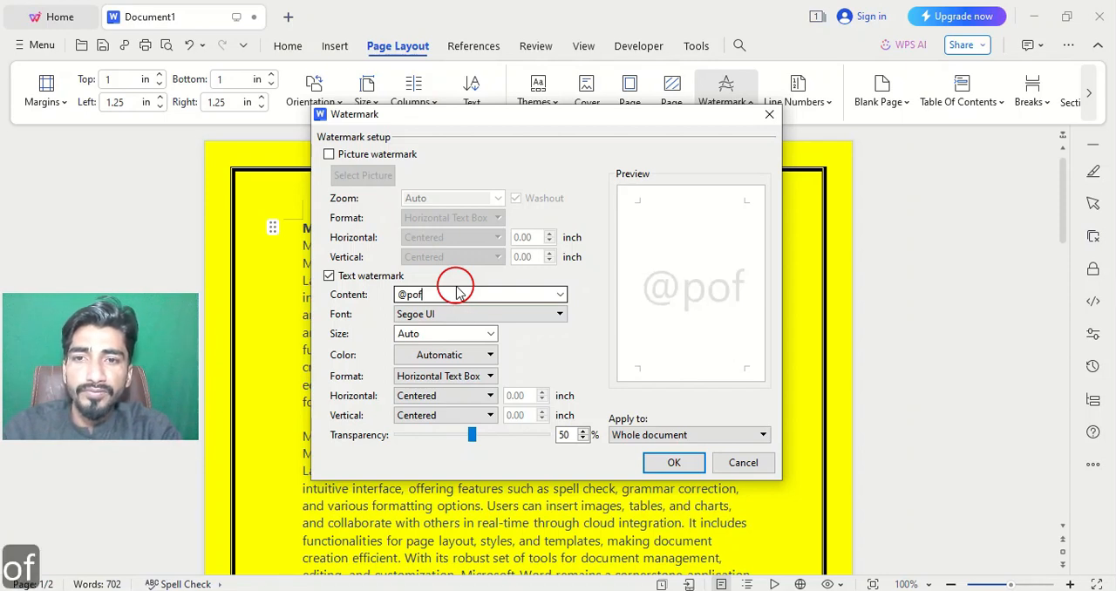
key(BackSpace)
text(f)
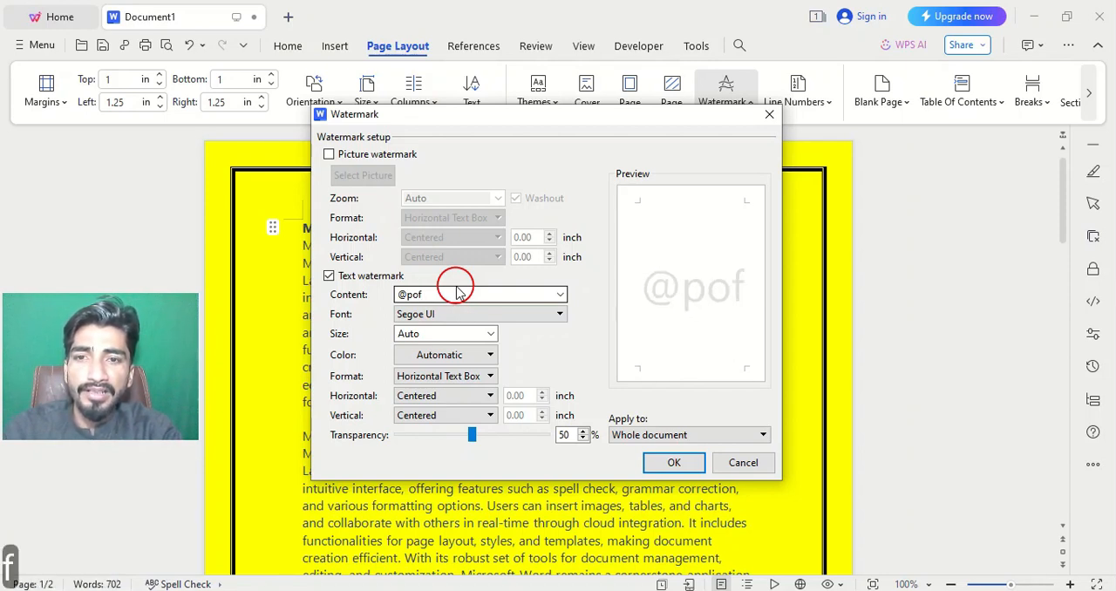
text(essor)
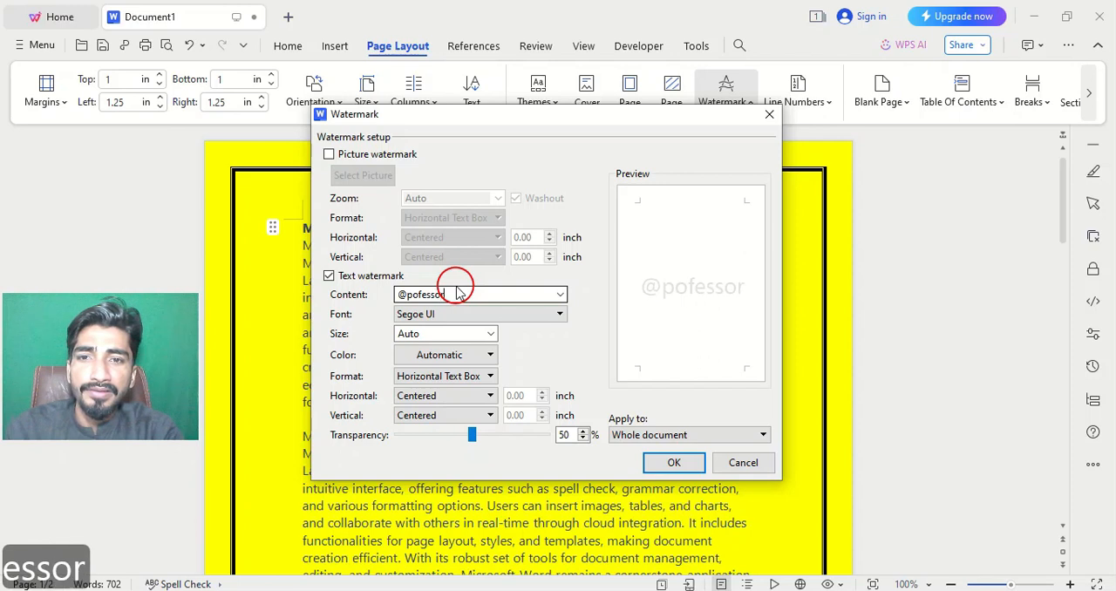
text(pasha)
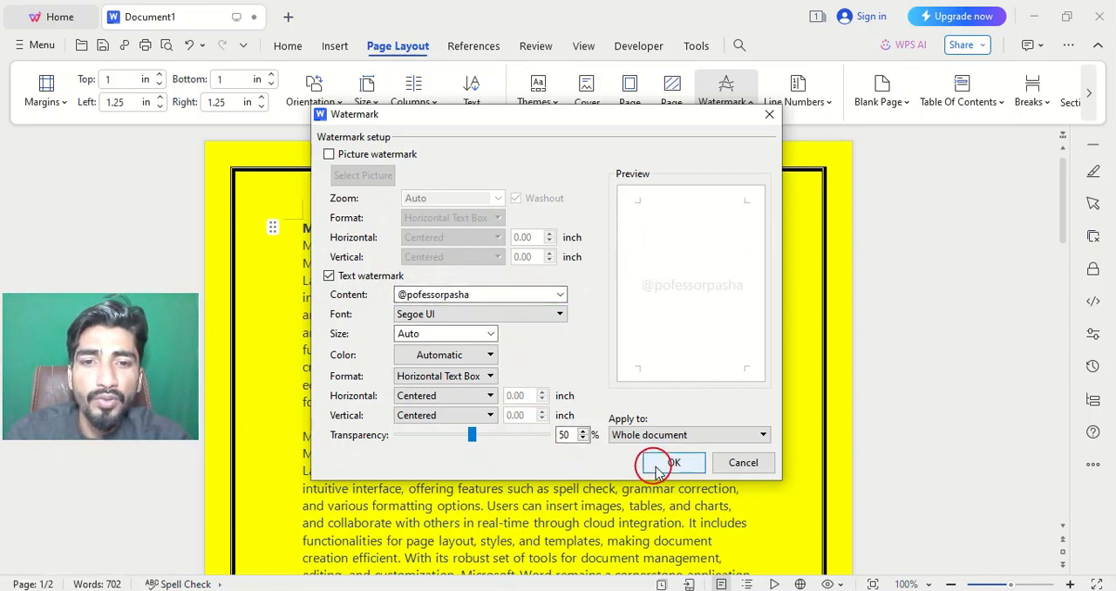
click(658, 467)
Apply the newly saved custom channel-handle watermark to the document's pages.
scroll(600, 288, down, 4)
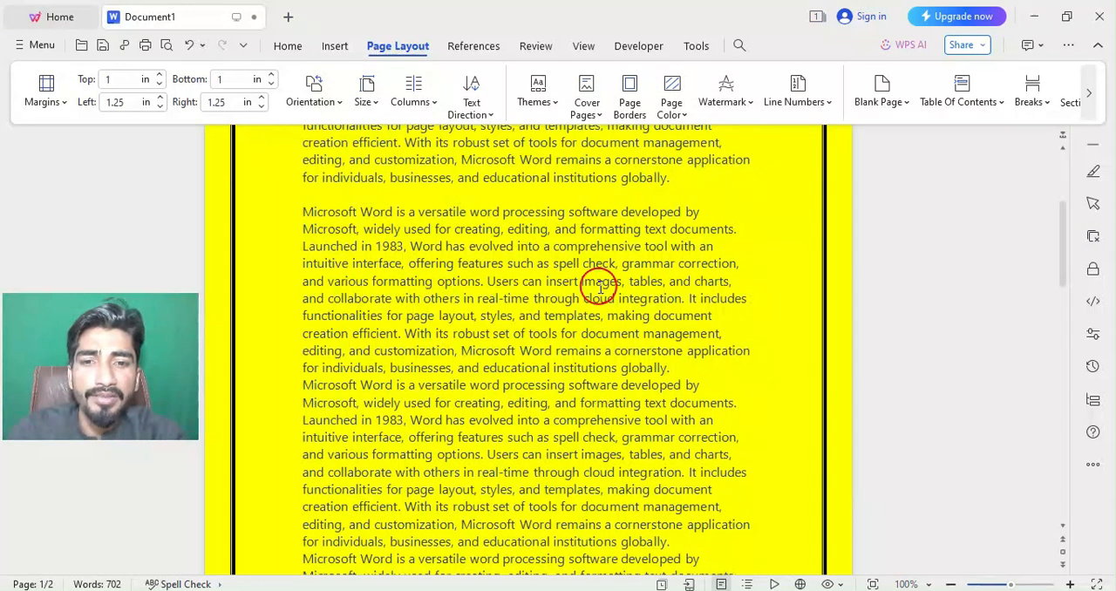
scroll(601, 289, down, 4)
scroll(620, 319, up, 8)
scroll(629, 306, down, 5)
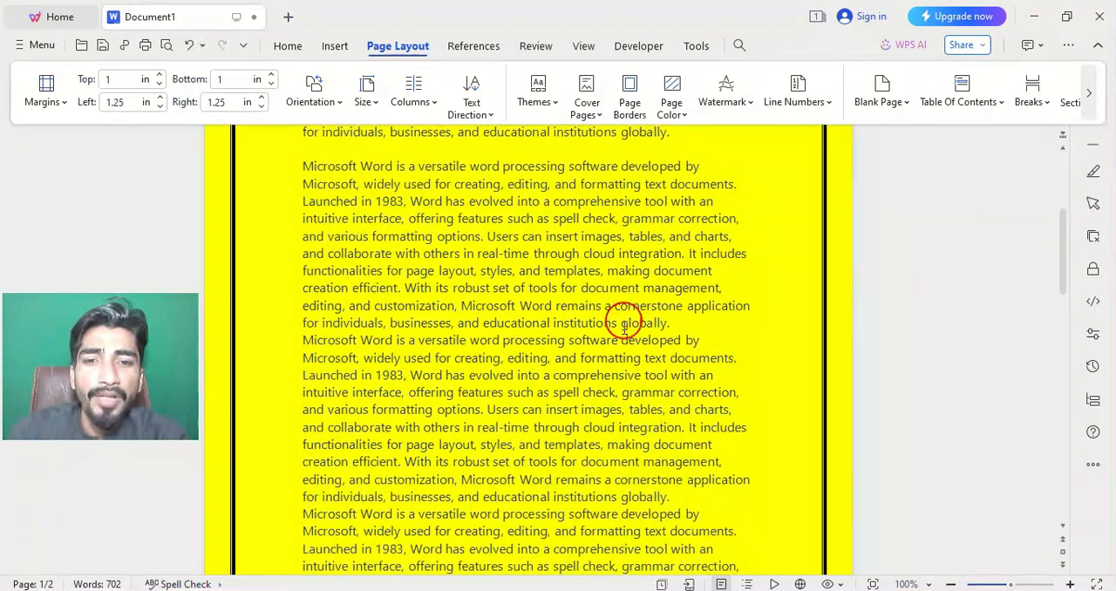
scroll(519, 514, down, 3)
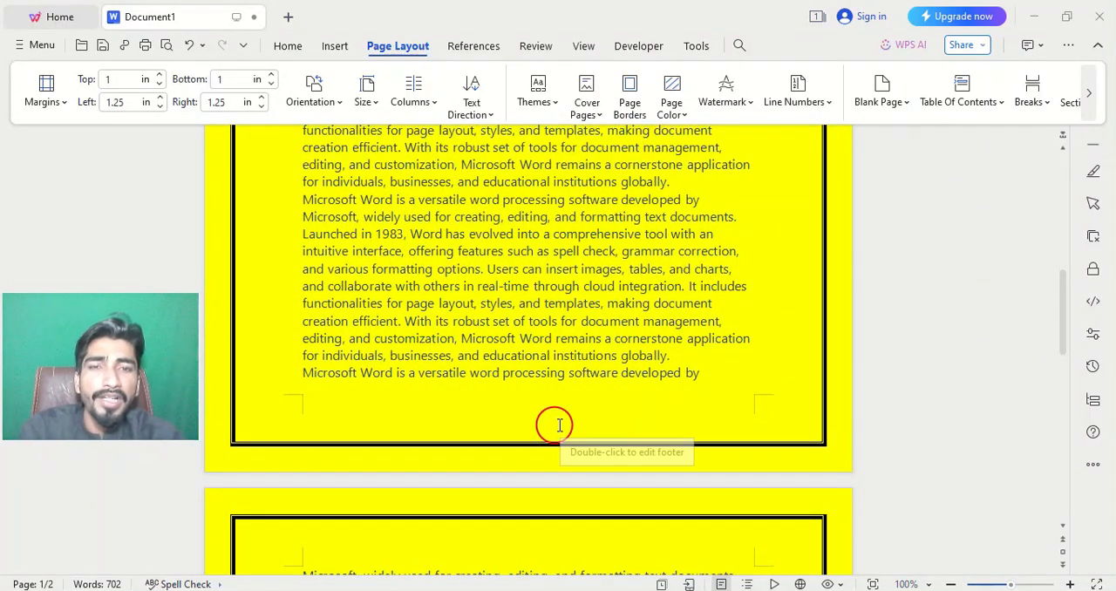
click(755, 103)
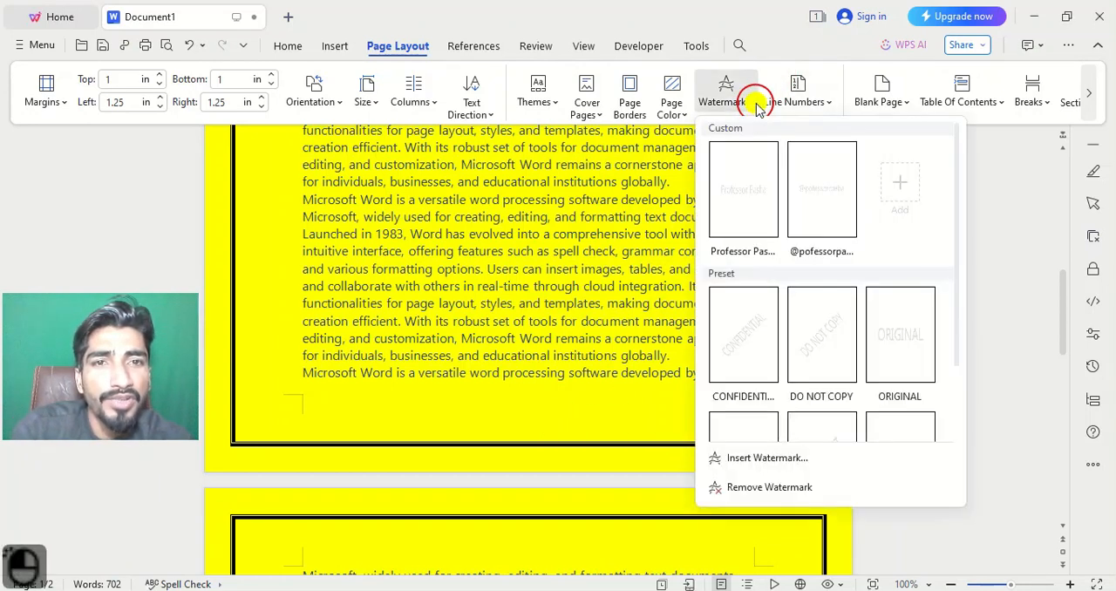
click(824, 206)
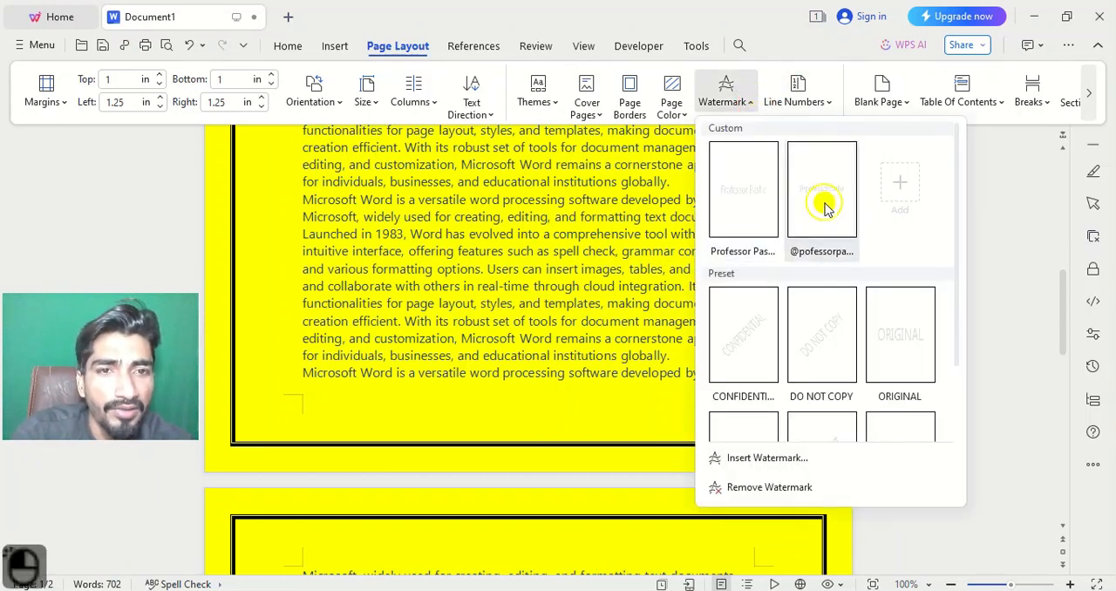
scroll(411, 423, down, 3)
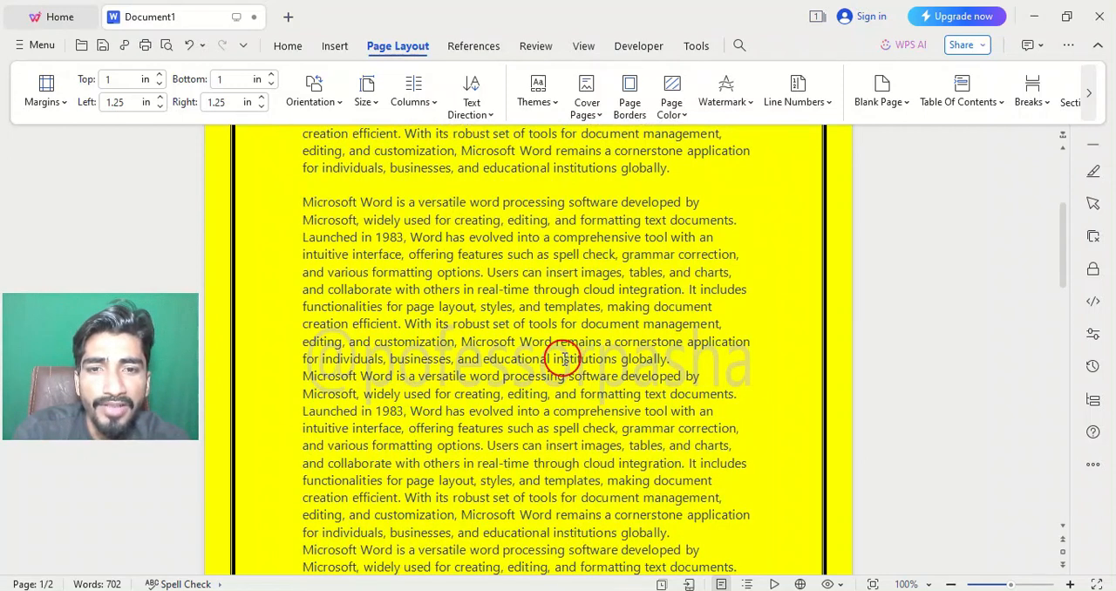
scroll(570, 351, up, 1)
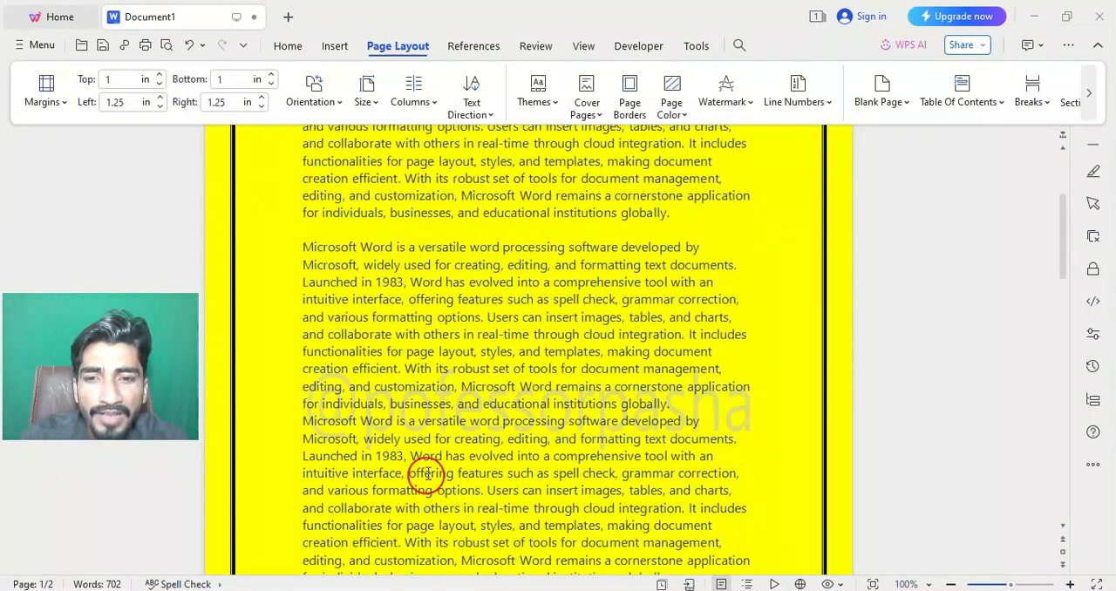
Edit the saved channel-handle custom watermark and set its text format to Diagonal.
scroll(419, 458, down, 1)
scroll(662, 368, up, 1)
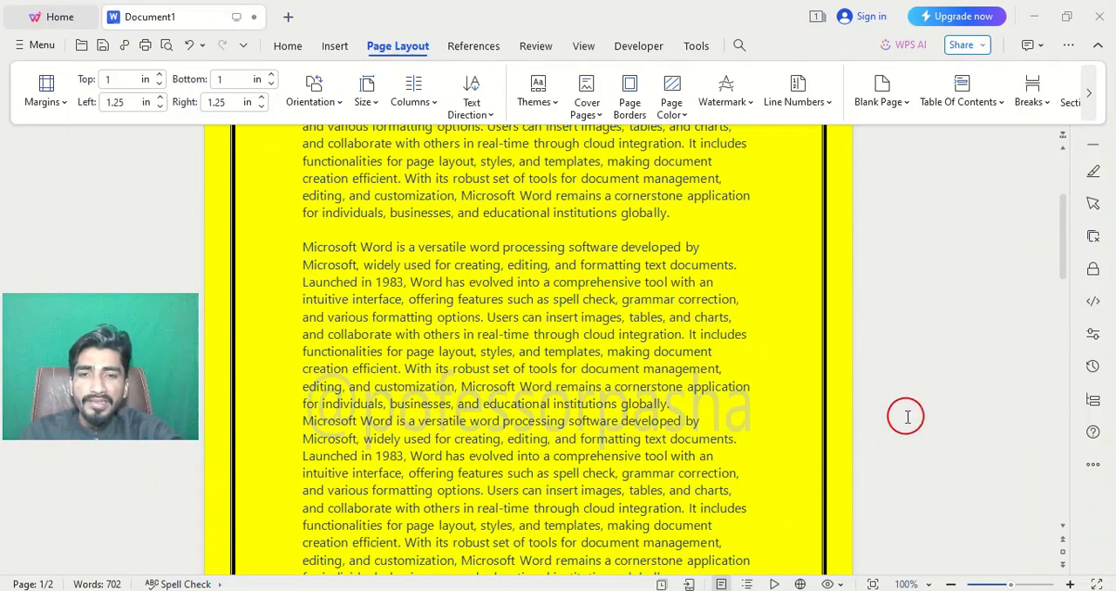
click(745, 103)
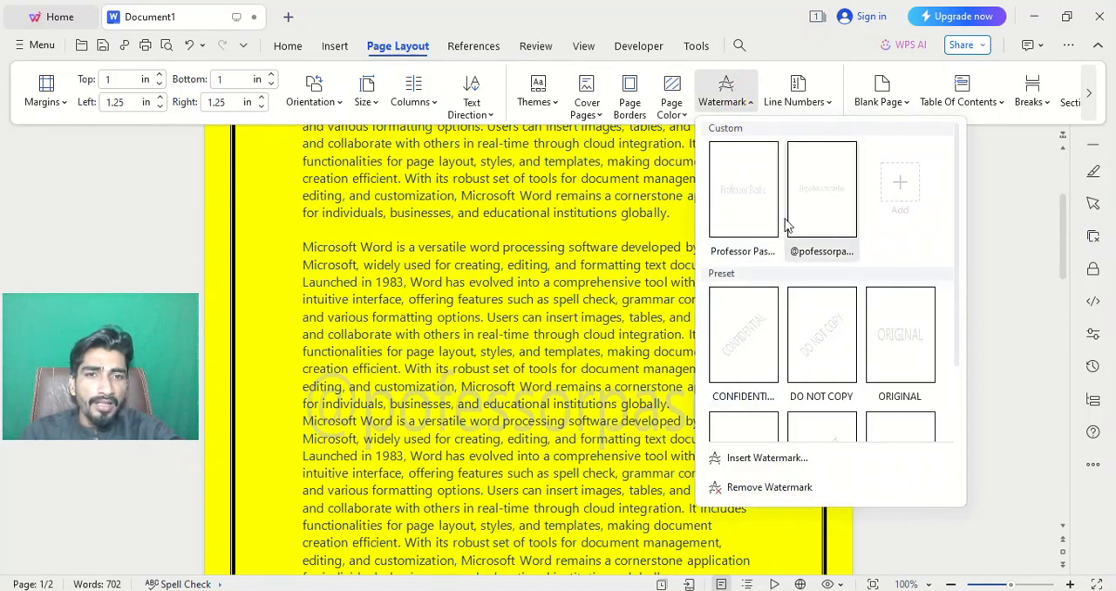
right_click(808, 225)
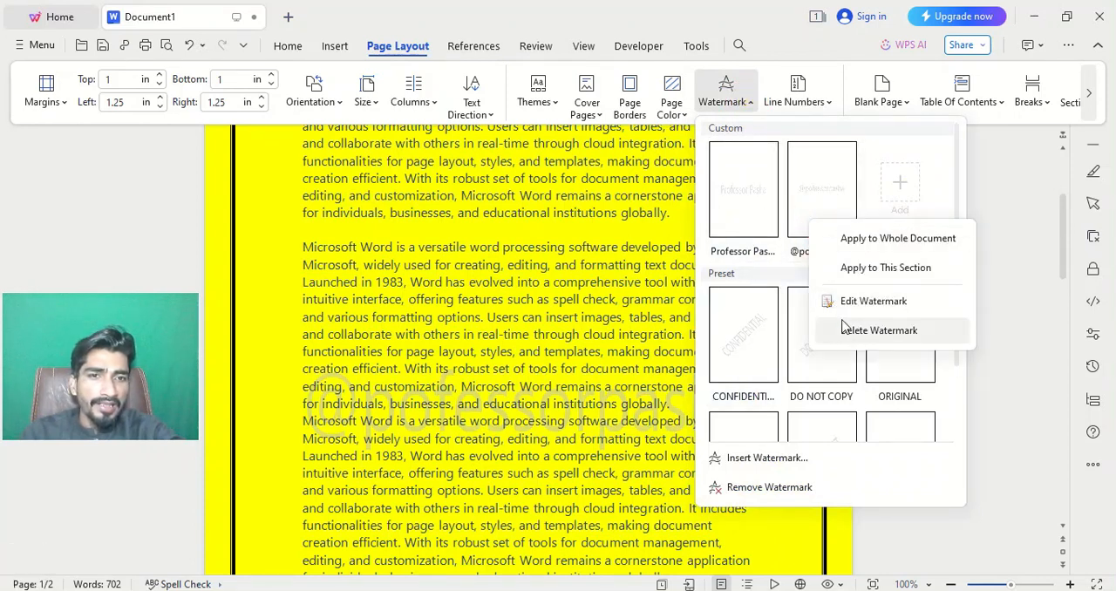
click(850, 300)
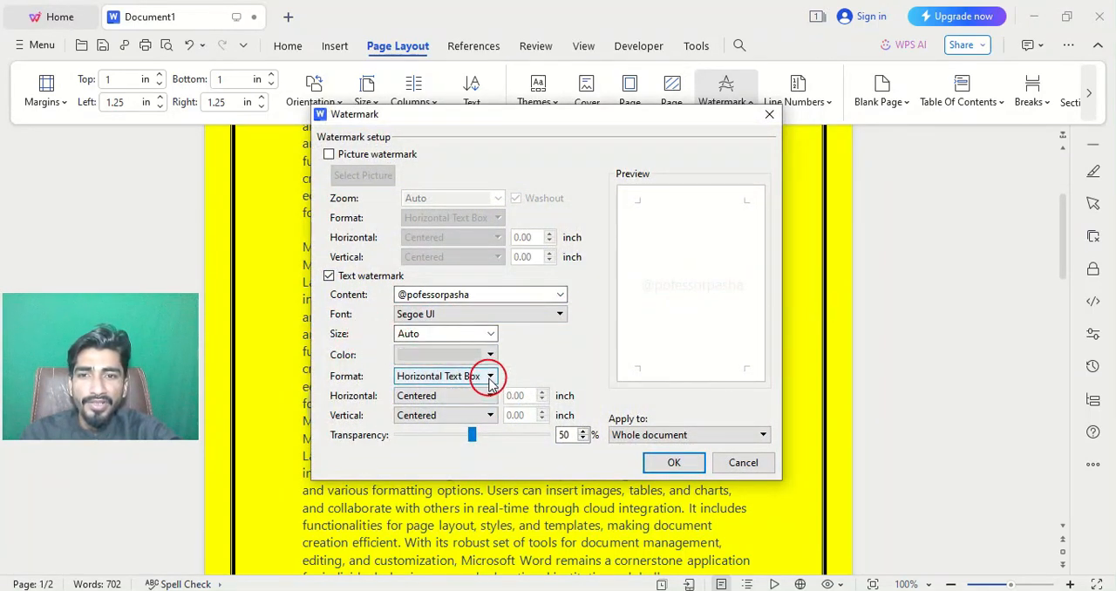
click(490, 377)
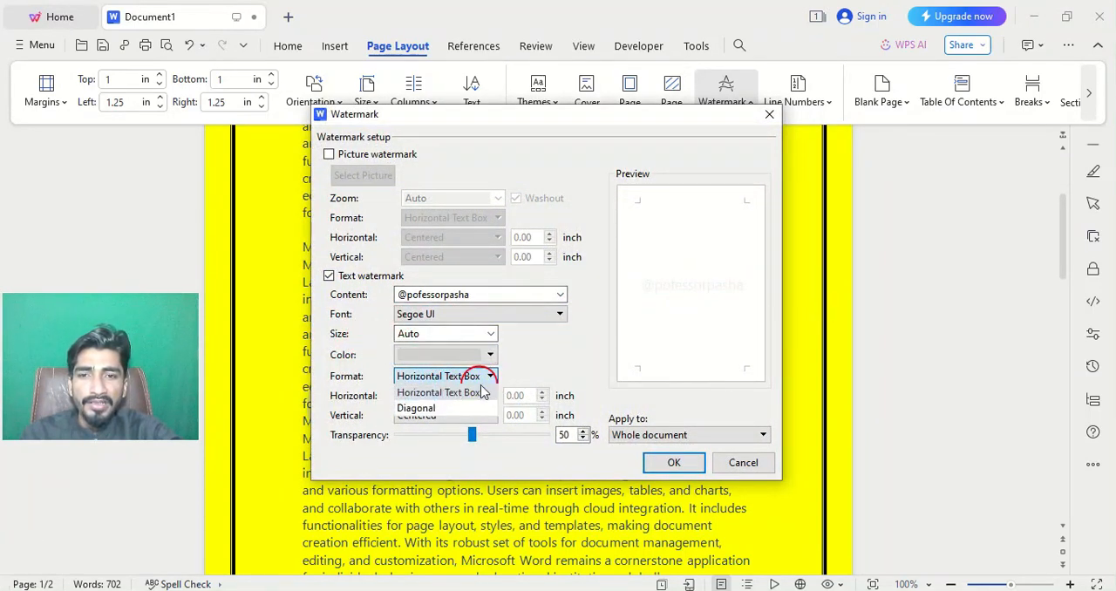
click(418, 409)
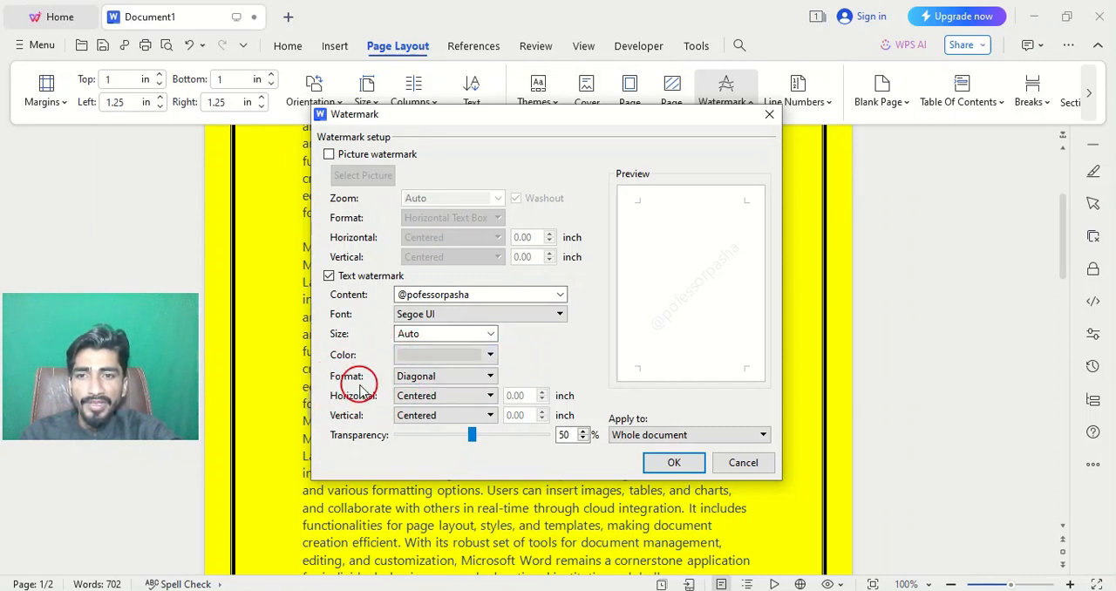
Set the custom watermark's text color to standard red and save the edited watermark.
click(490, 357)
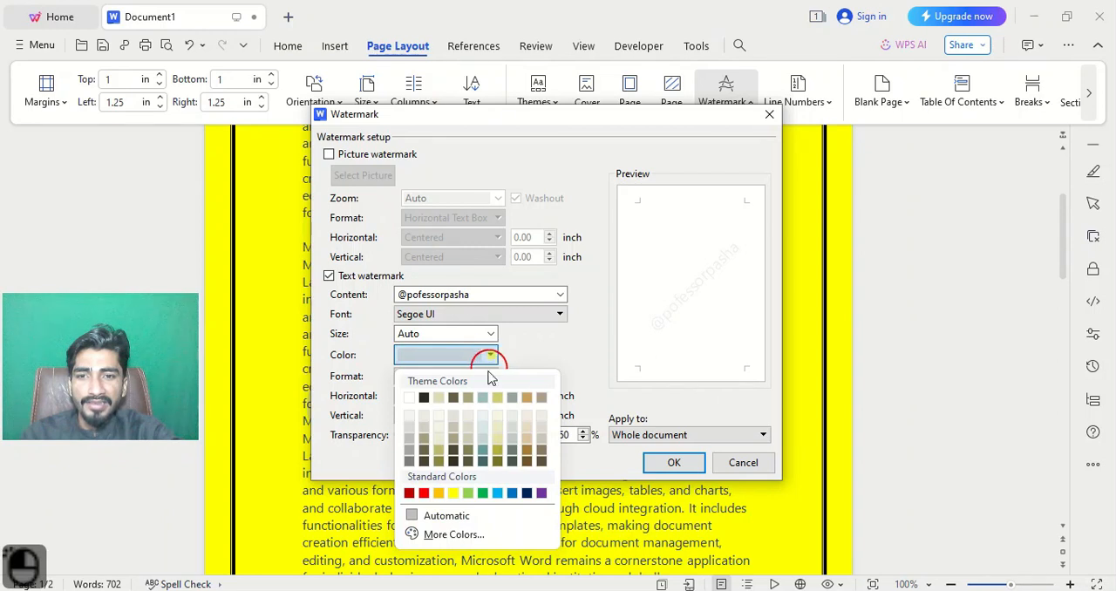
click(424, 494)
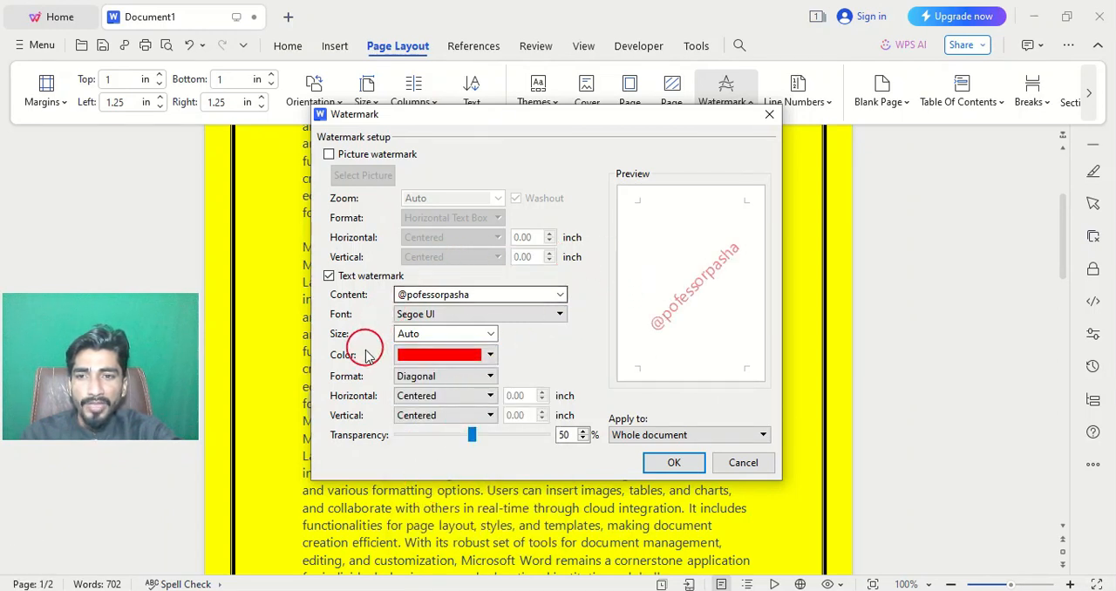
click(655, 460)
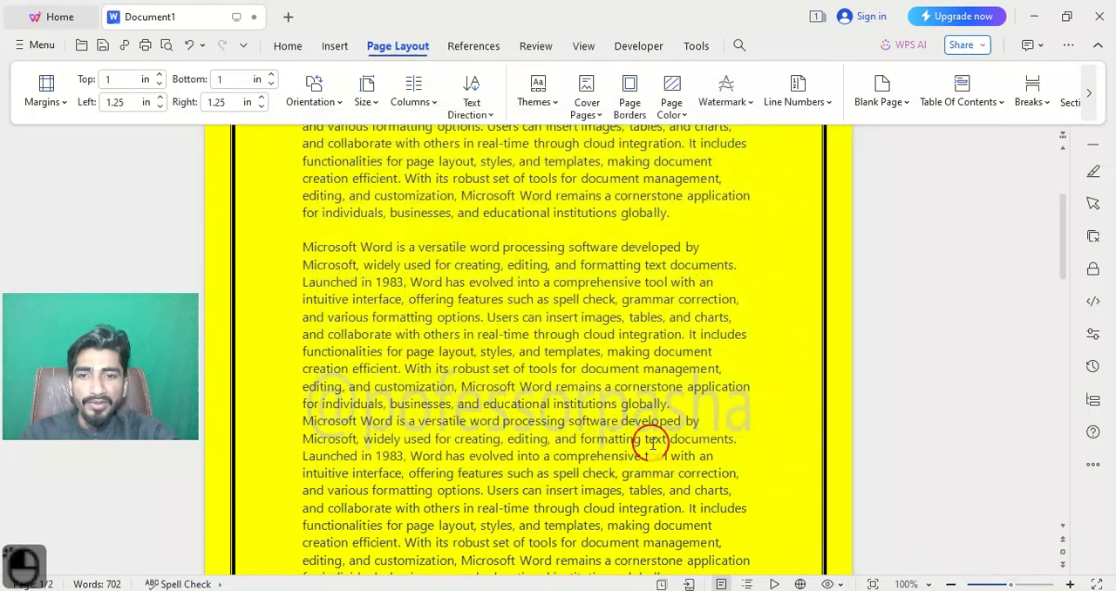
Apply the edited red diagonal channel-handle watermark to the document and review it on the first page.
scroll(650, 443, up, 3)
click(745, 106)
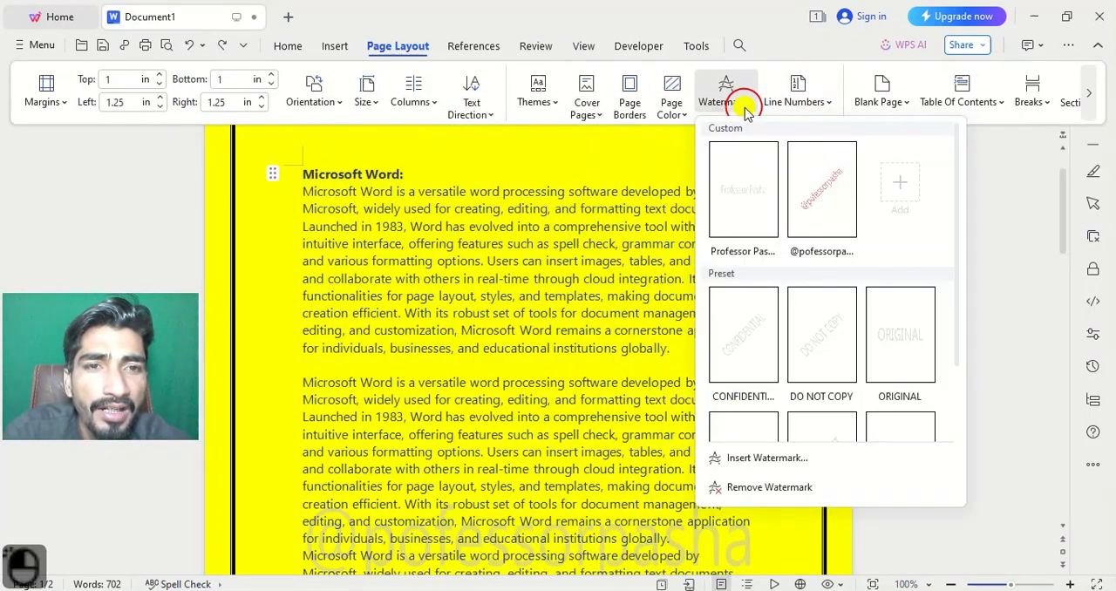
click(811, 201)
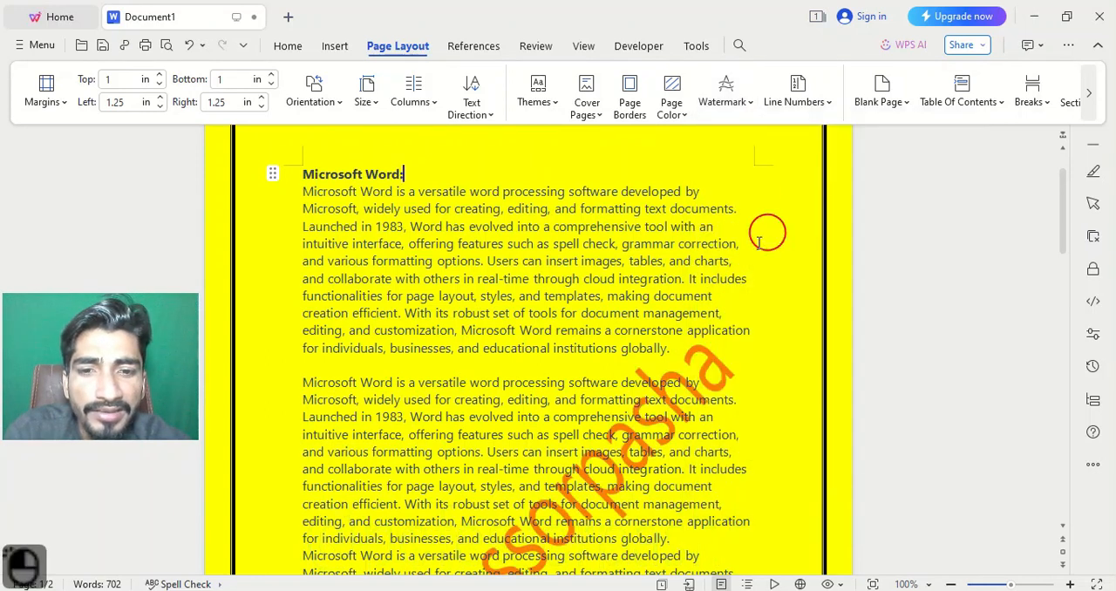
scroll(584, 434, down, 4)
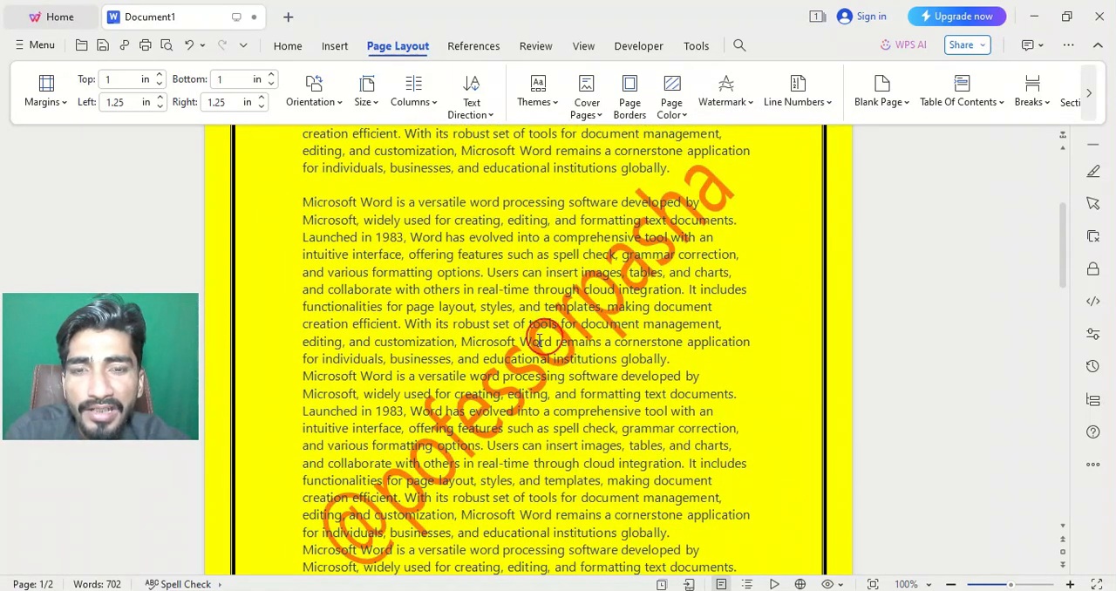
scroll(443, 419, up, 2)
scroll(419, 401, down, 2)
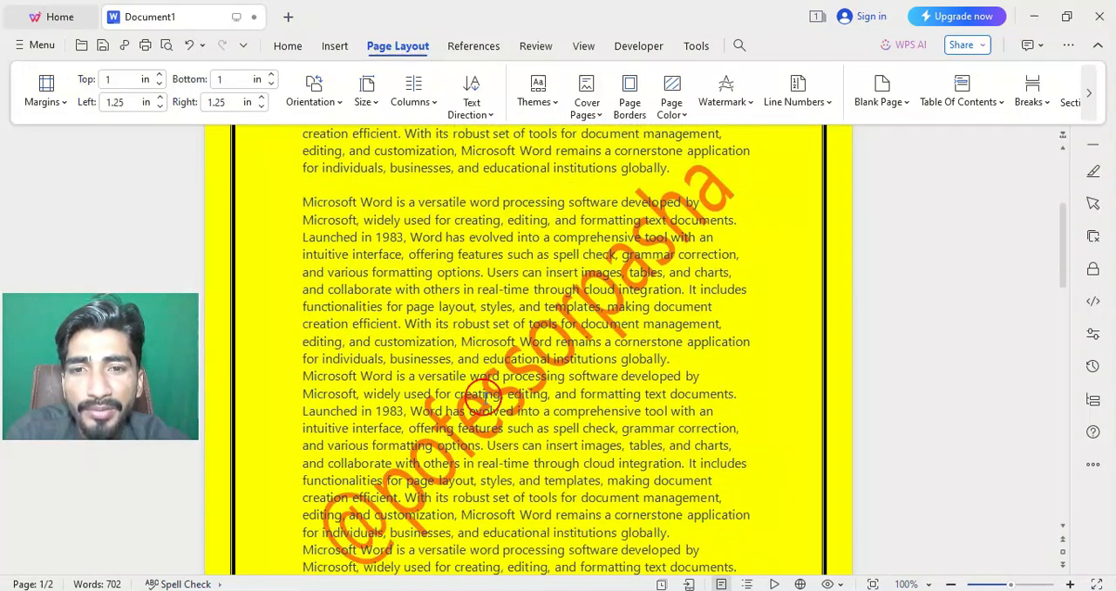
scroll(484, 389, up, 1)
scroll(596, 317, down, 1)
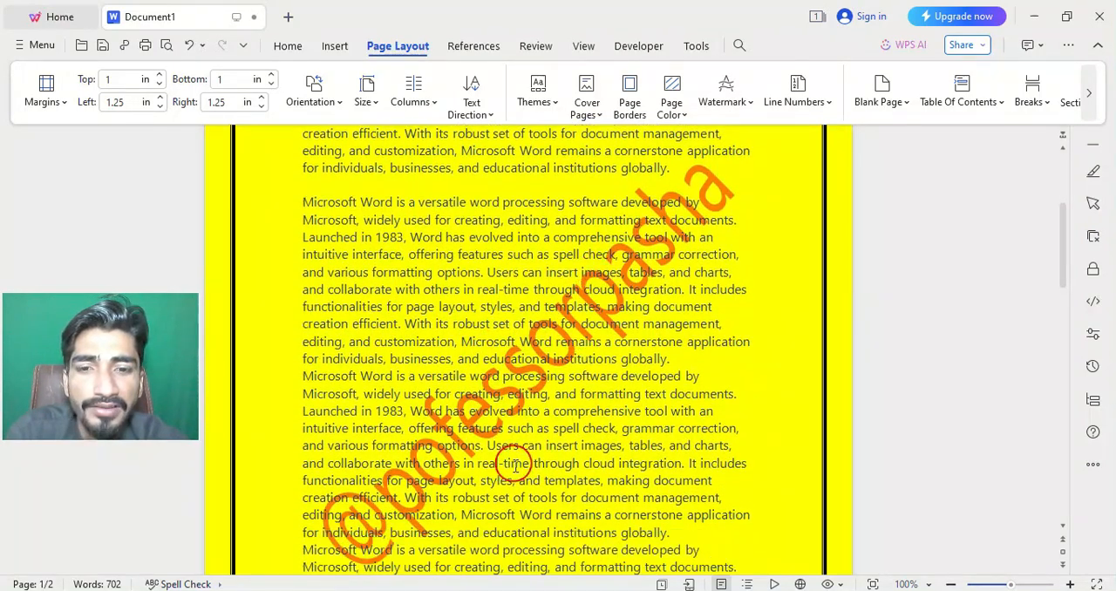
scroll(518, 514, up, 4)
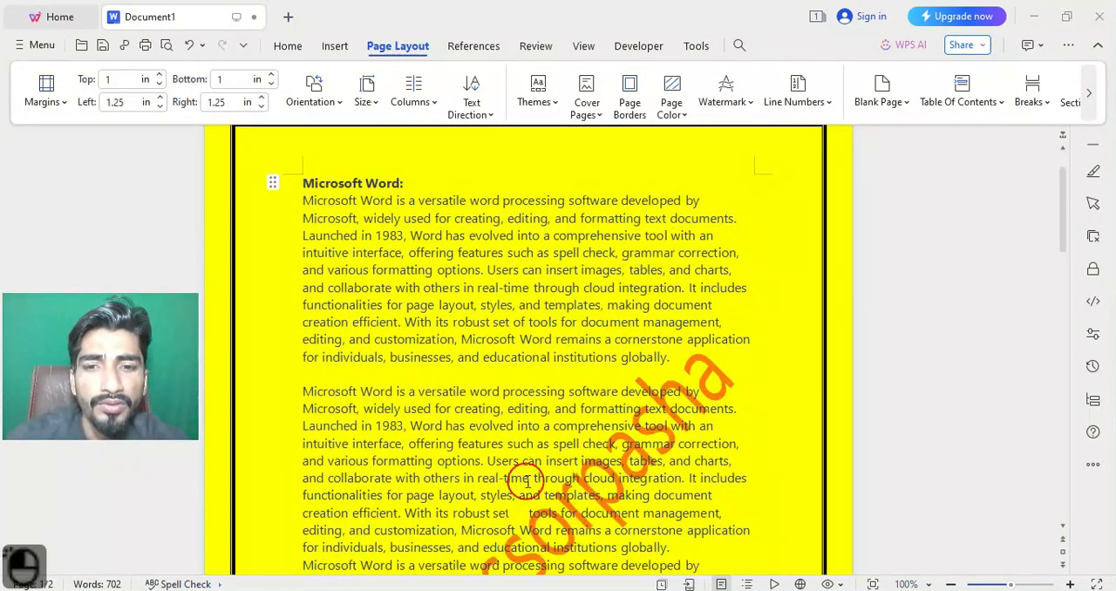
Remove the watermark from the document, and undo the removal.
click(753, 108)
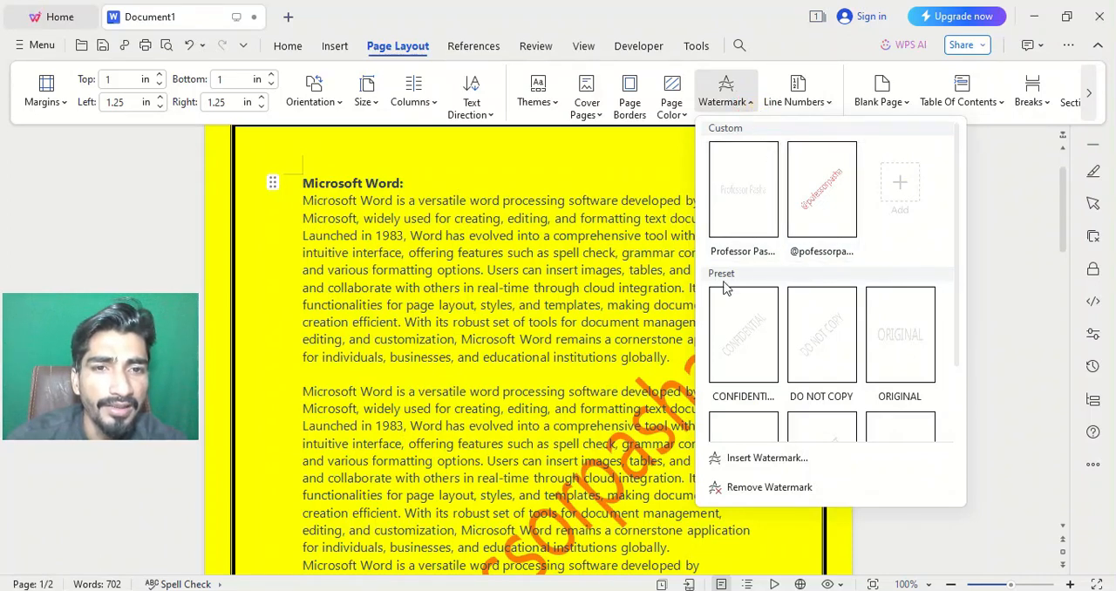
scroll(720, 276, down, 2)
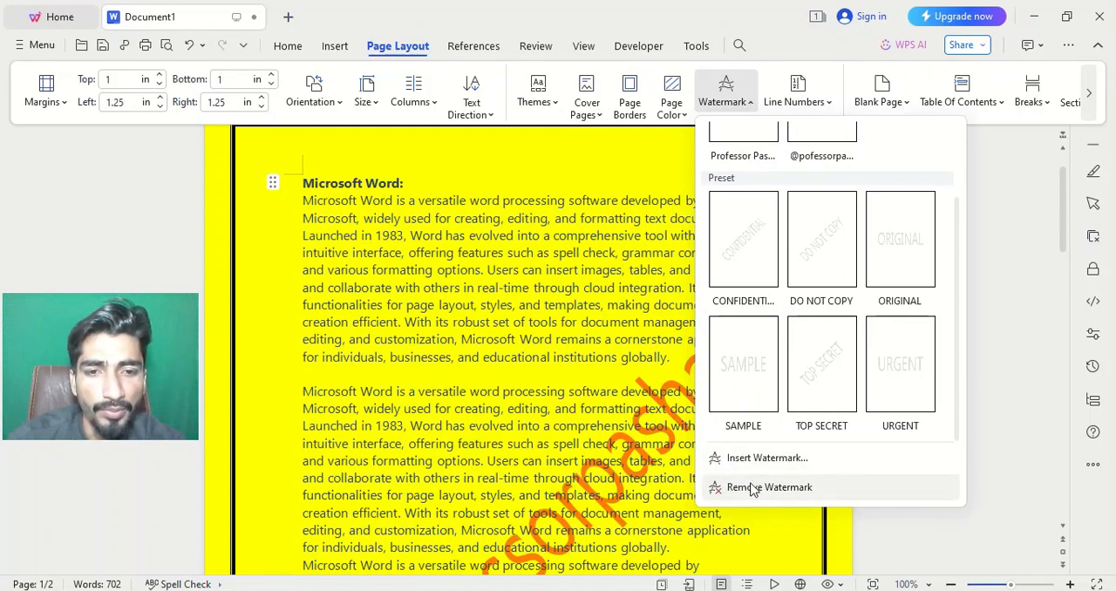
click(752, 488)
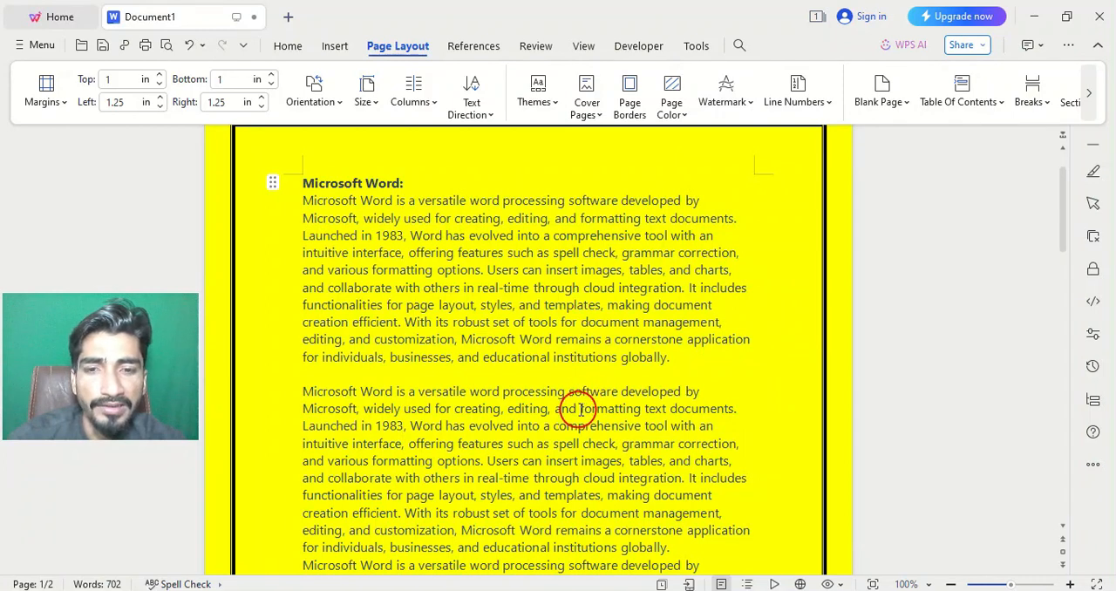
key(ctrl+z)
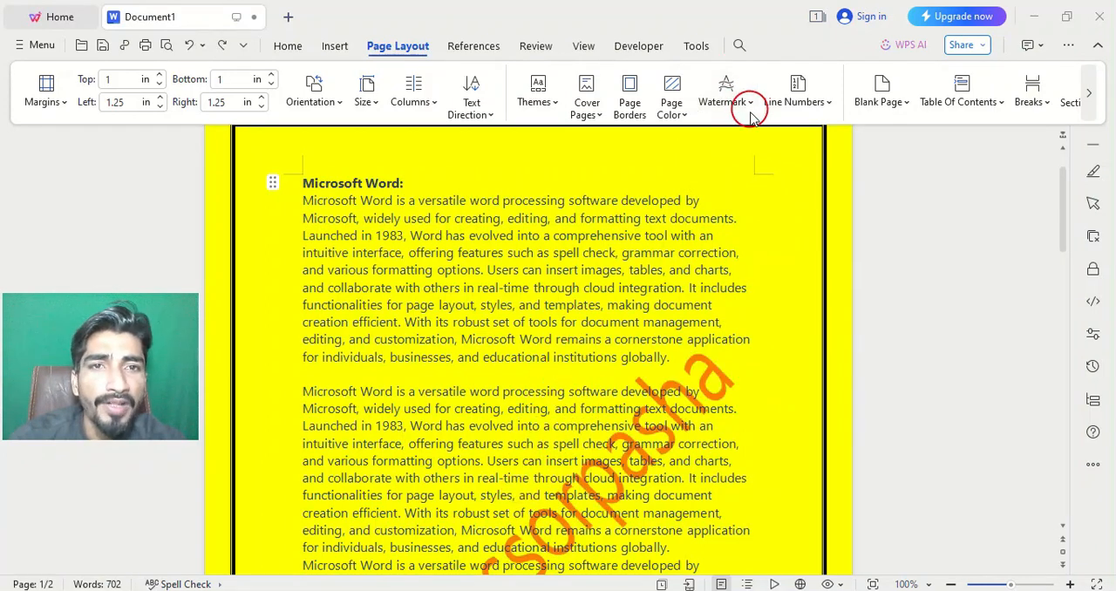
click(750, 106)
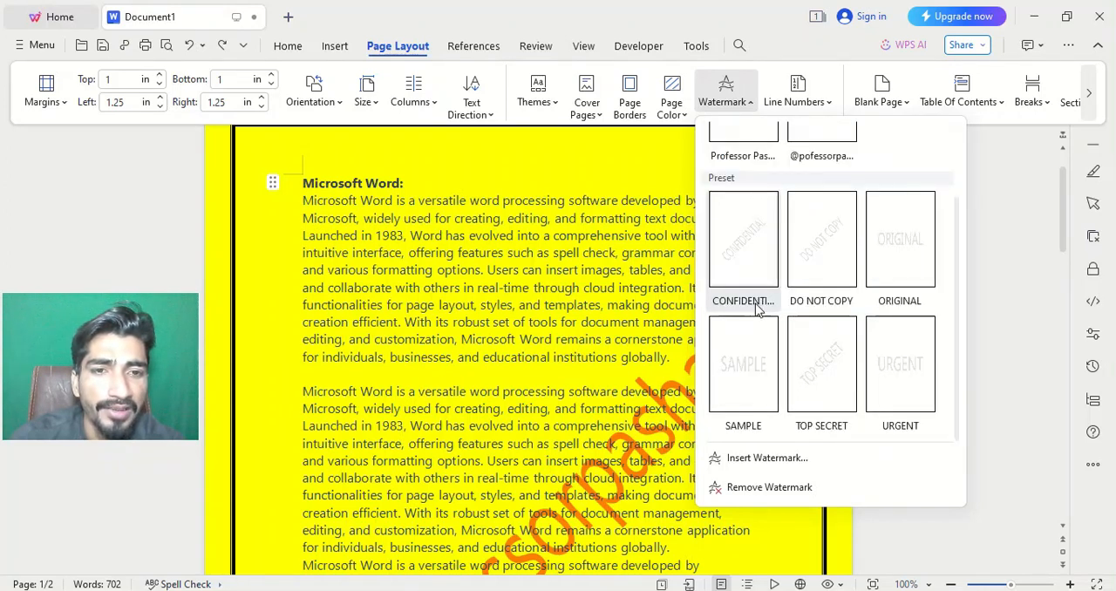
click(524, 514)
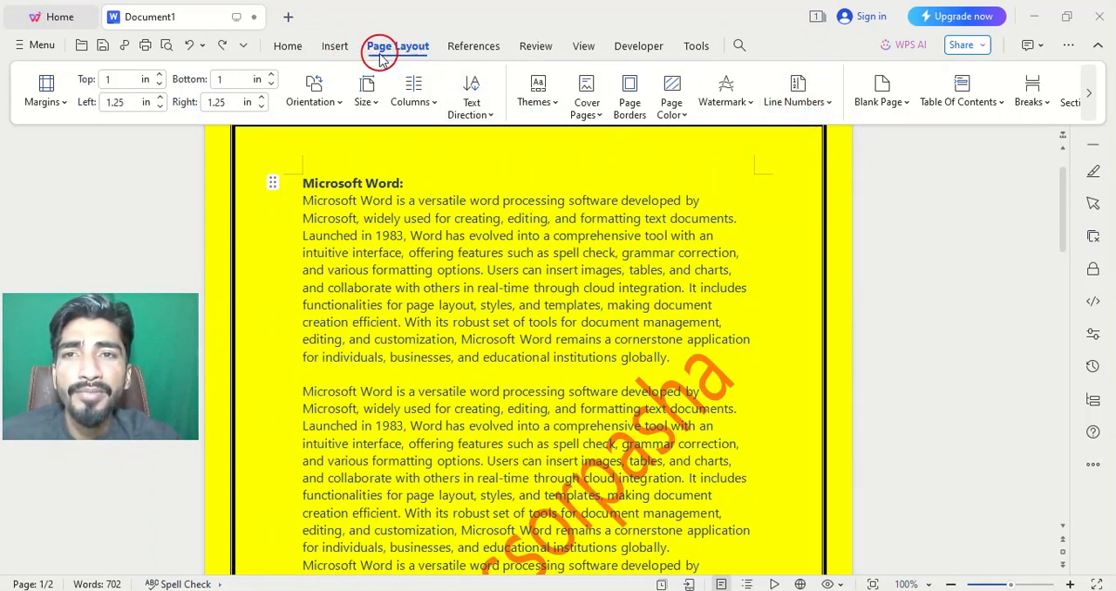
Add continuous line numbers to the document.
click(824, 108)
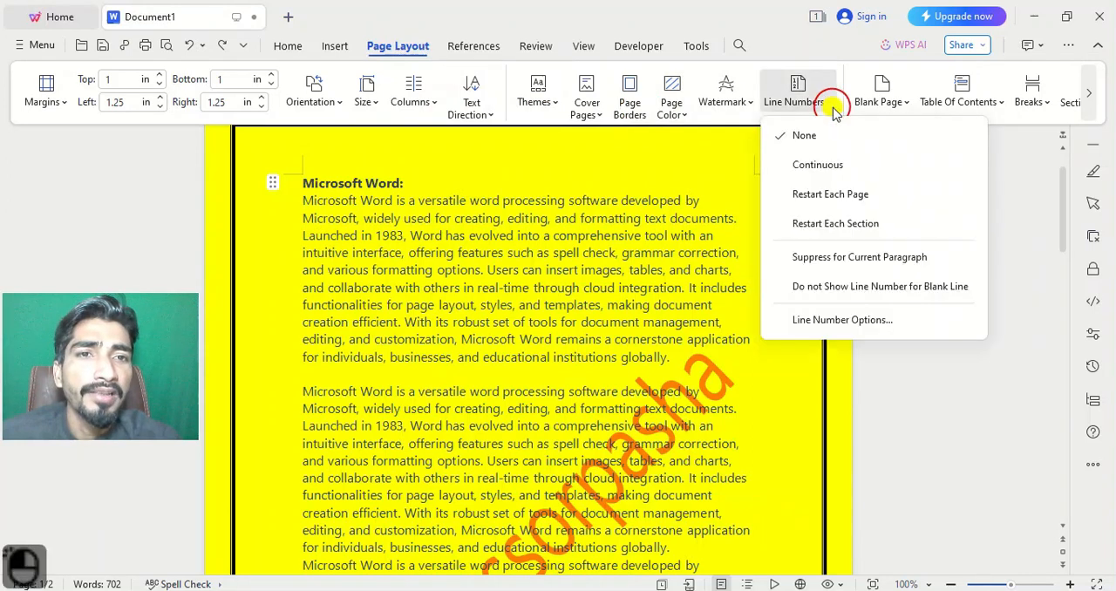
click(812, 165)
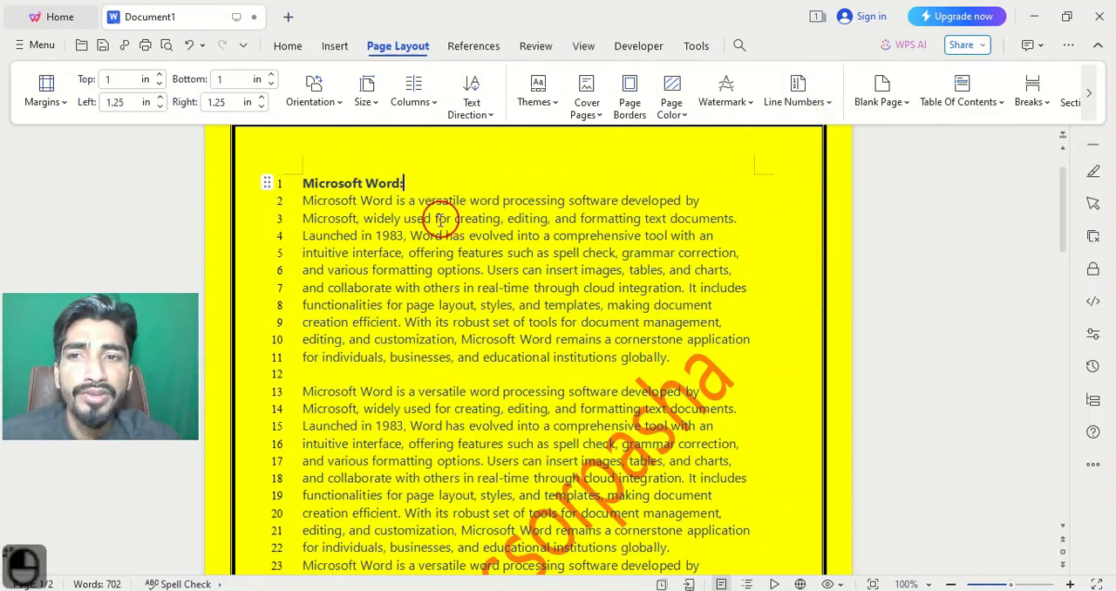
scroll(323, 181, down, 3)
scroll(324, 182, up, 4)
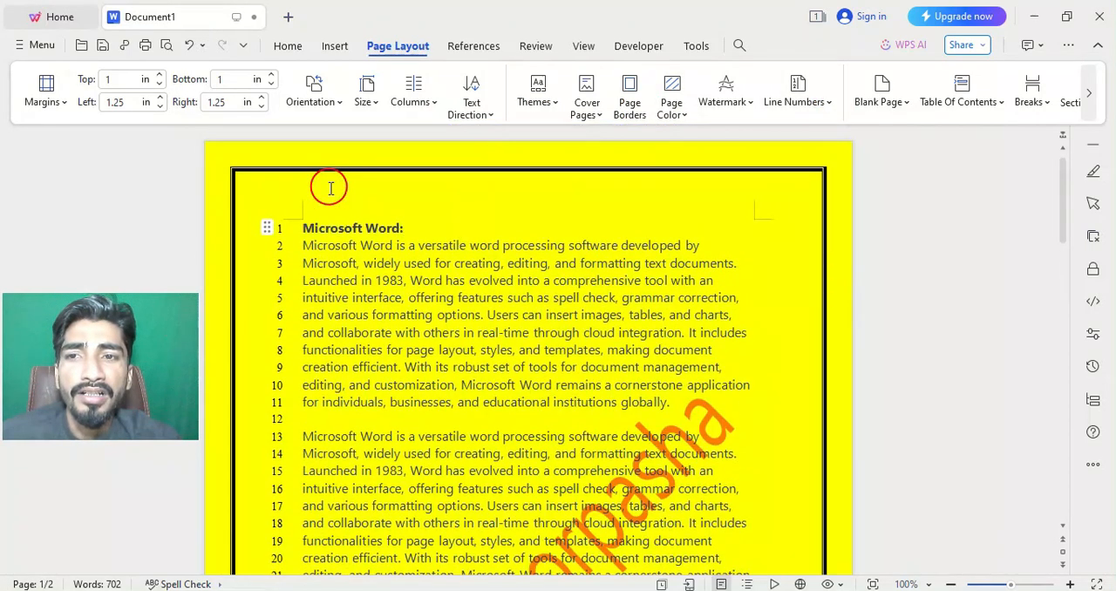
Examine how the line numbering runs from the first page through the end of the second page.
scroll(327, 188, down, 2)
scroll(326, 192, down, 8)
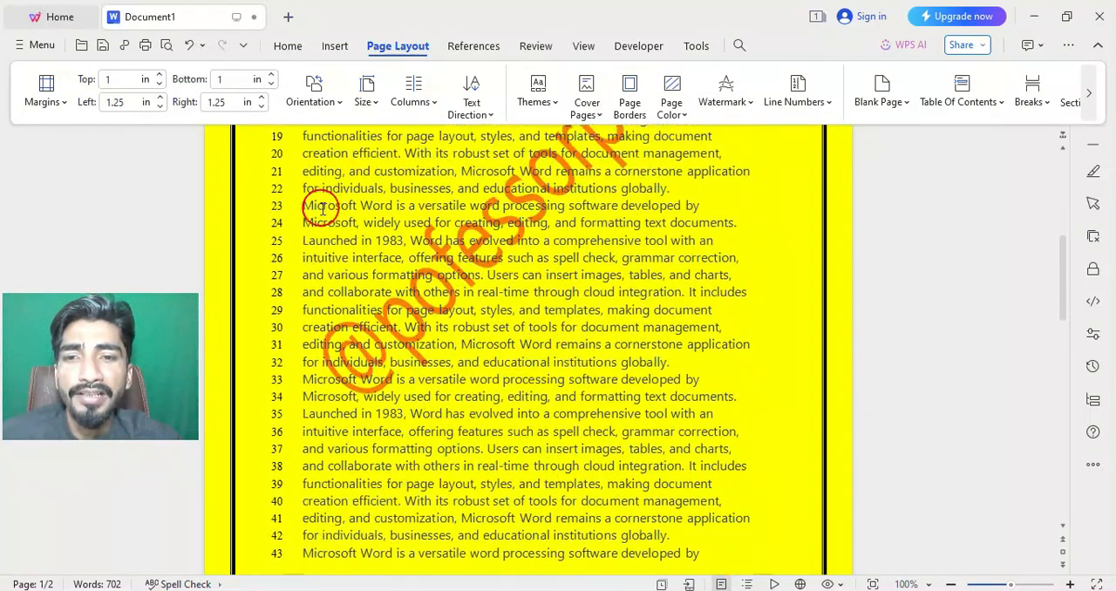
scroll(296, 337, down, 2)
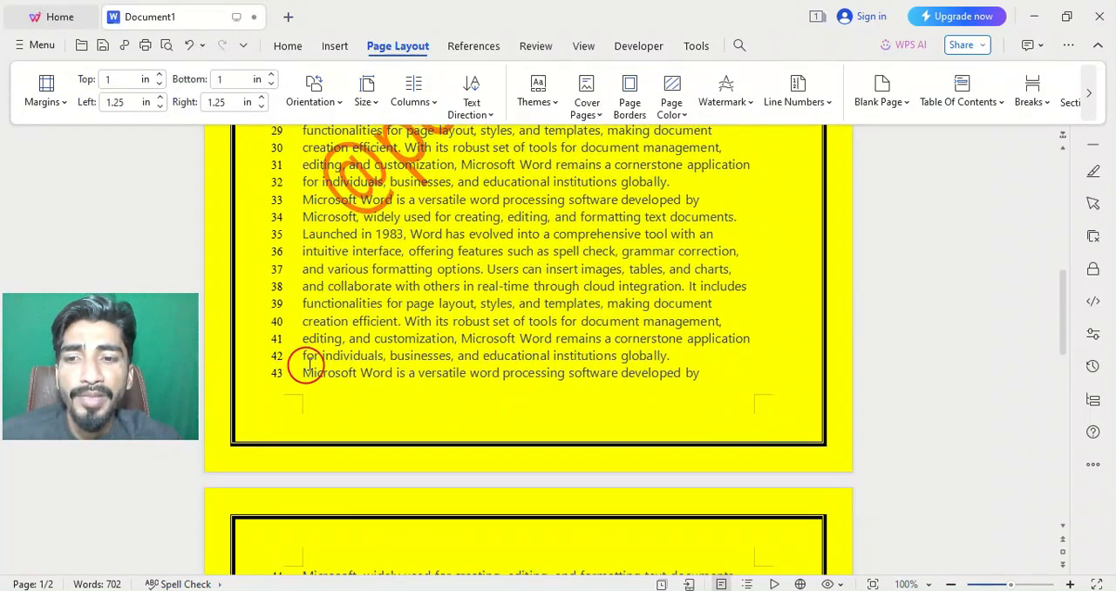
scroll(305, 366, down, 5)
scroll(312, 369, down, 12)
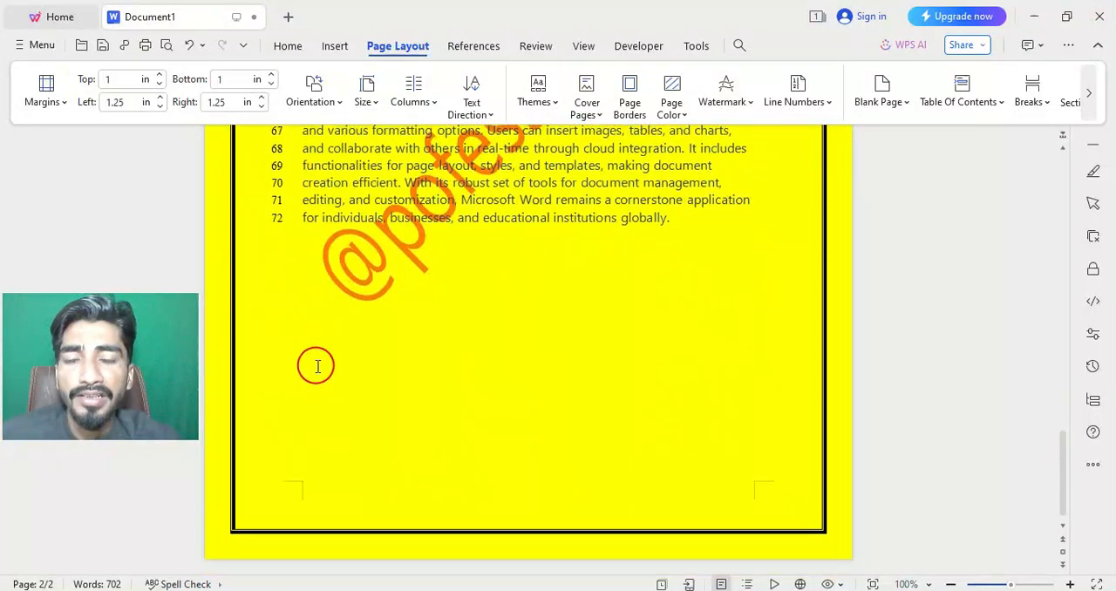
scroll(456, 338, up, 4)
scroll(471, 322, up, 10)
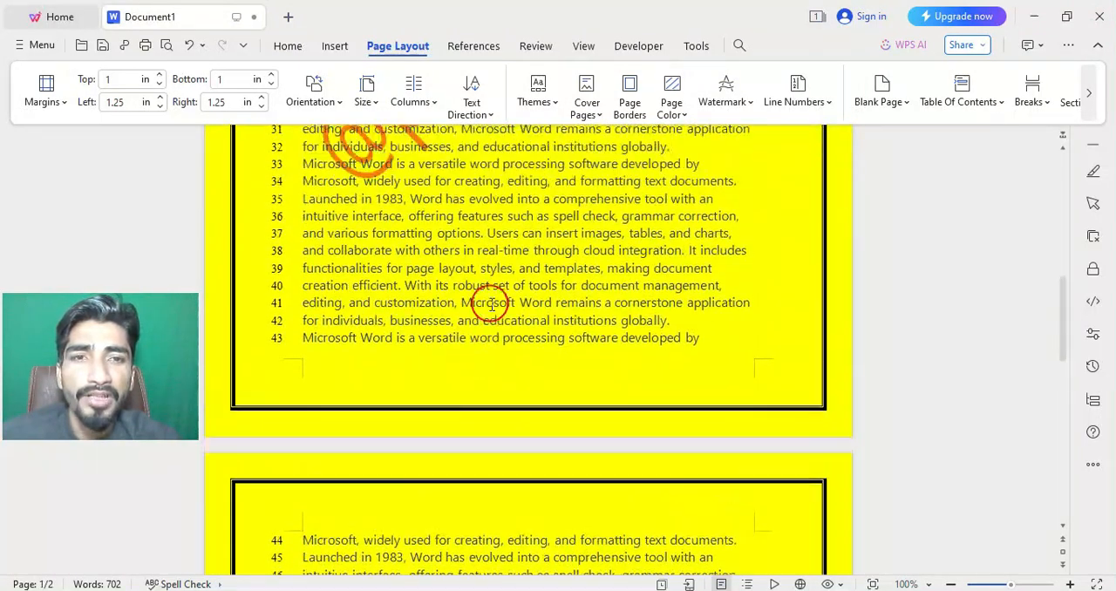
Turn off line numbering by setting it to None.
click(823, 107)
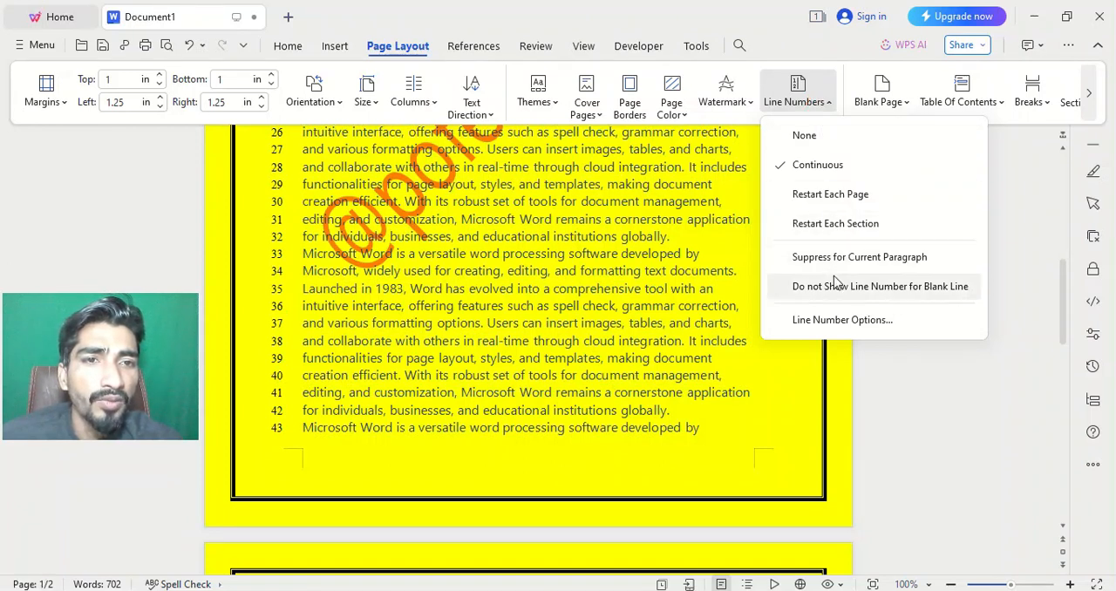
click(835, 223)
click(802, 138)
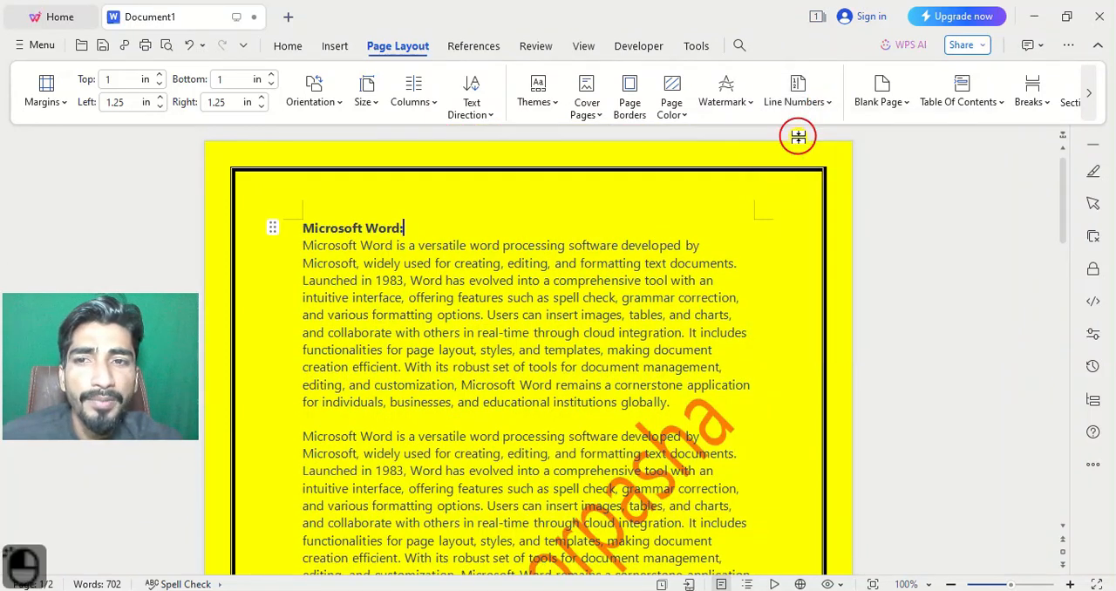
Suppress line numbering for the "Microsoft Word:" heading paragraph, and switch that suppression off again.
click(828, 105)
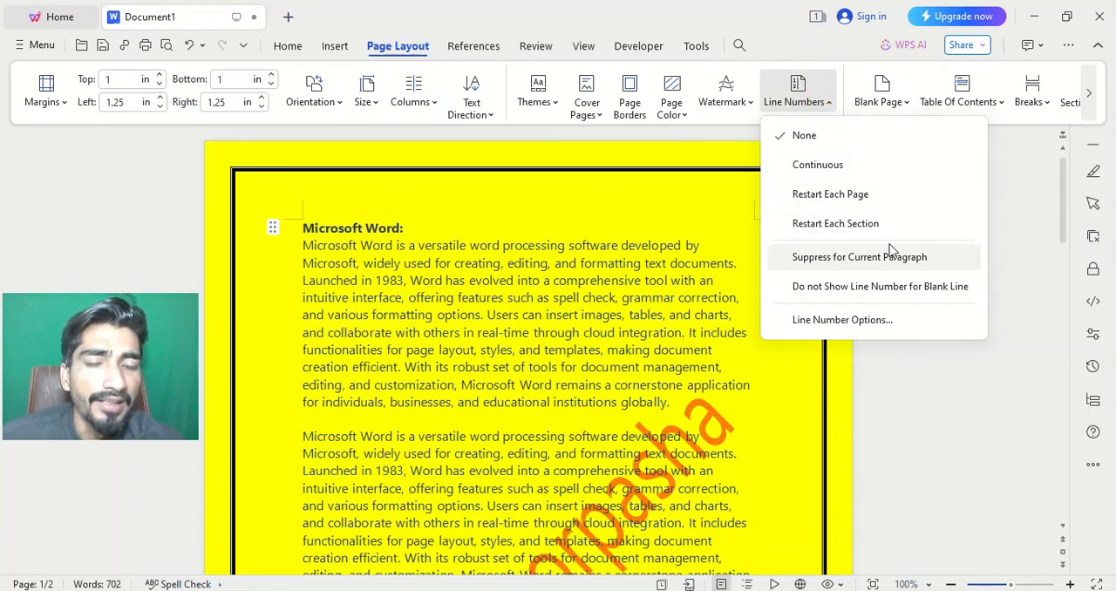
click(863, 257)
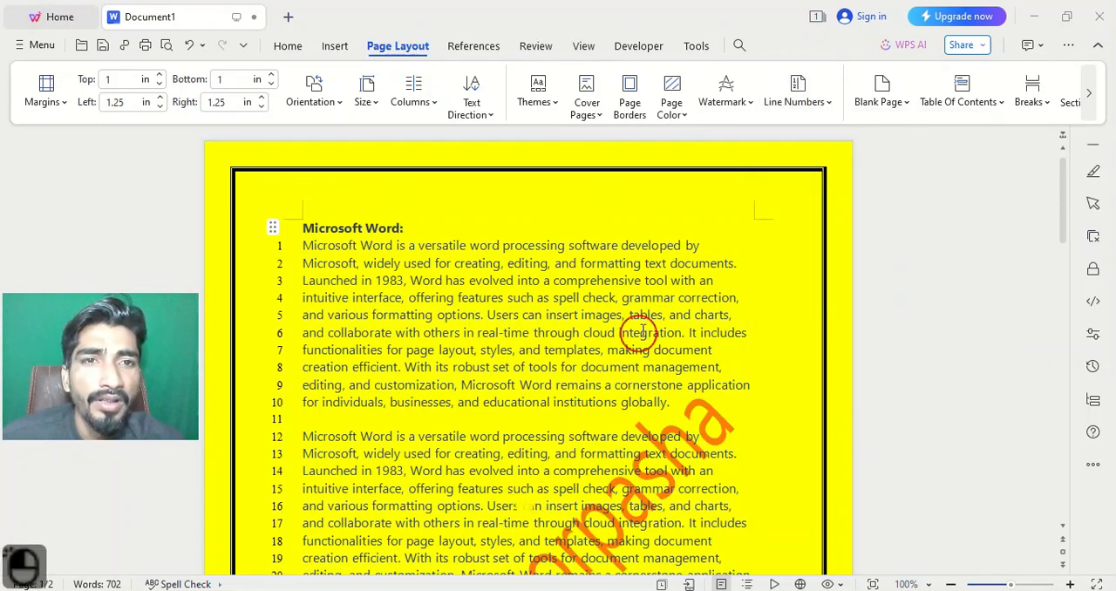
click(830, 105)
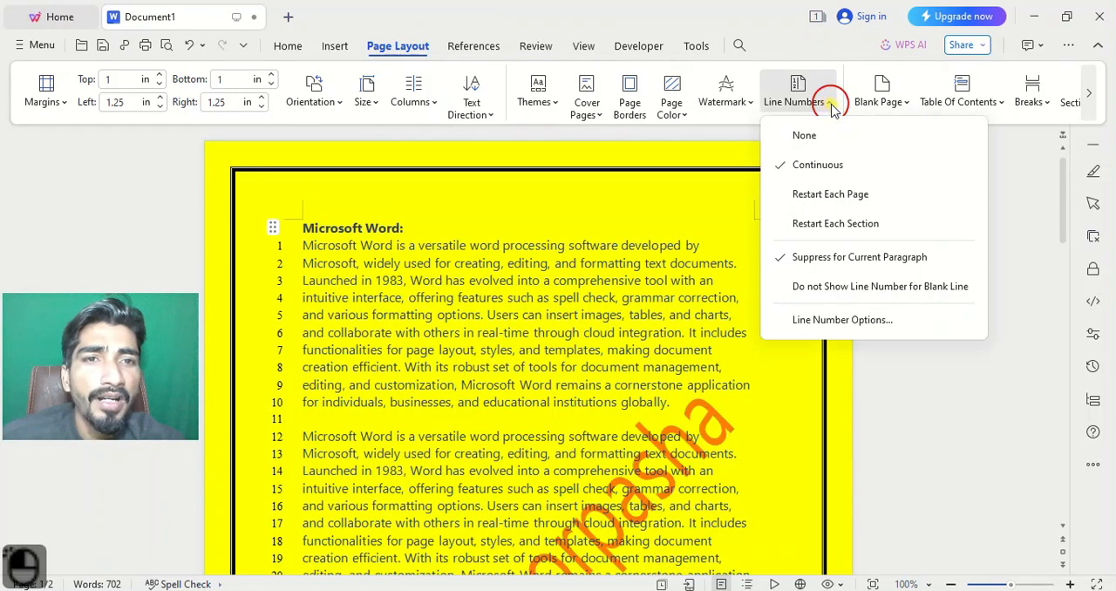
click(804, 259)
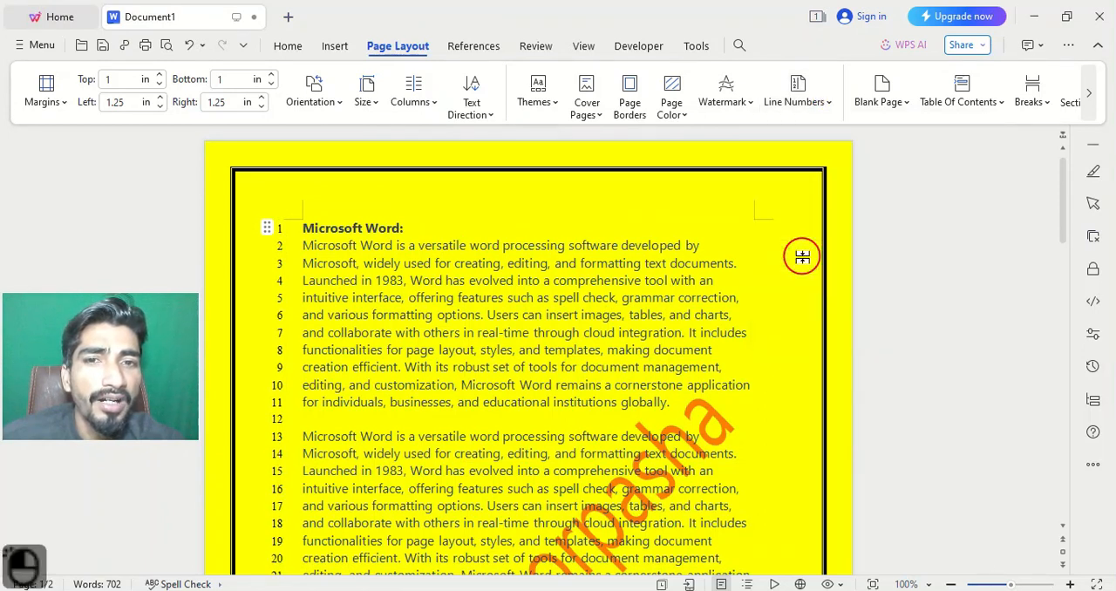
Suppress line numbering for the "Microsoft Word:" heading paragraph.
click(819, 106)
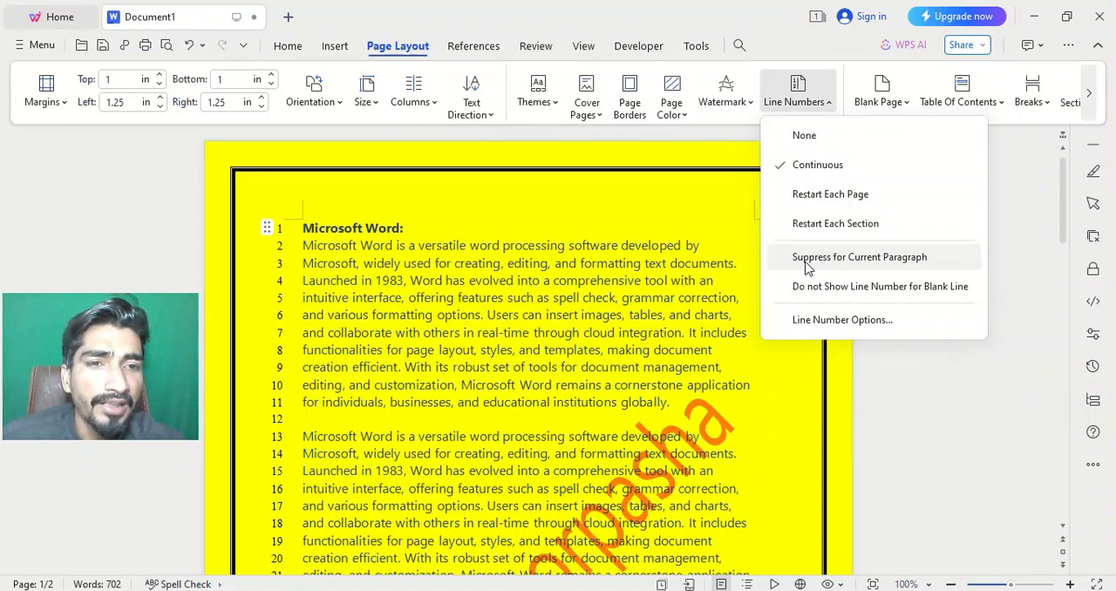
click(806, 261)
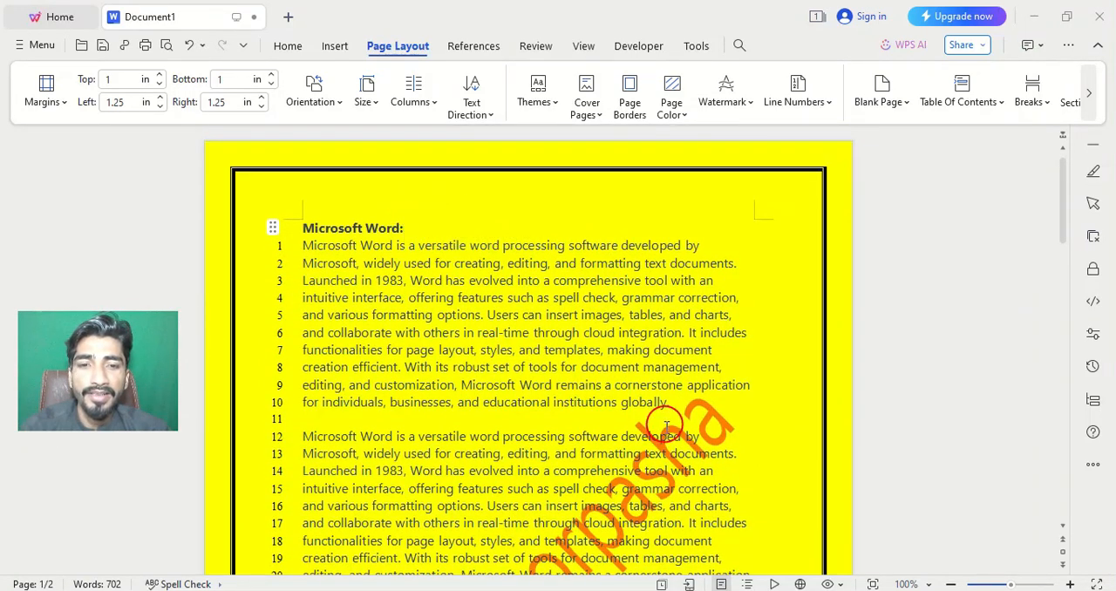
Examine the line numbering from the heading on the first page through the end of the second page.
scroll(664, 427, down, 1)
scroll(593, 406, up, 1)
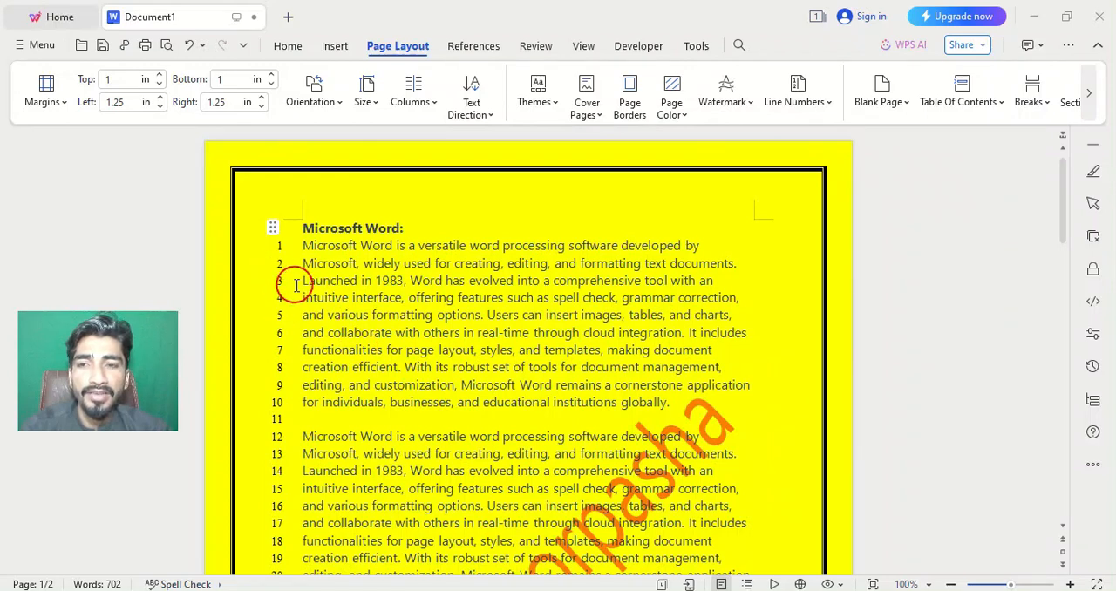
scroll(298, 279, down, 3)
scroll(767, 294, up, 2)
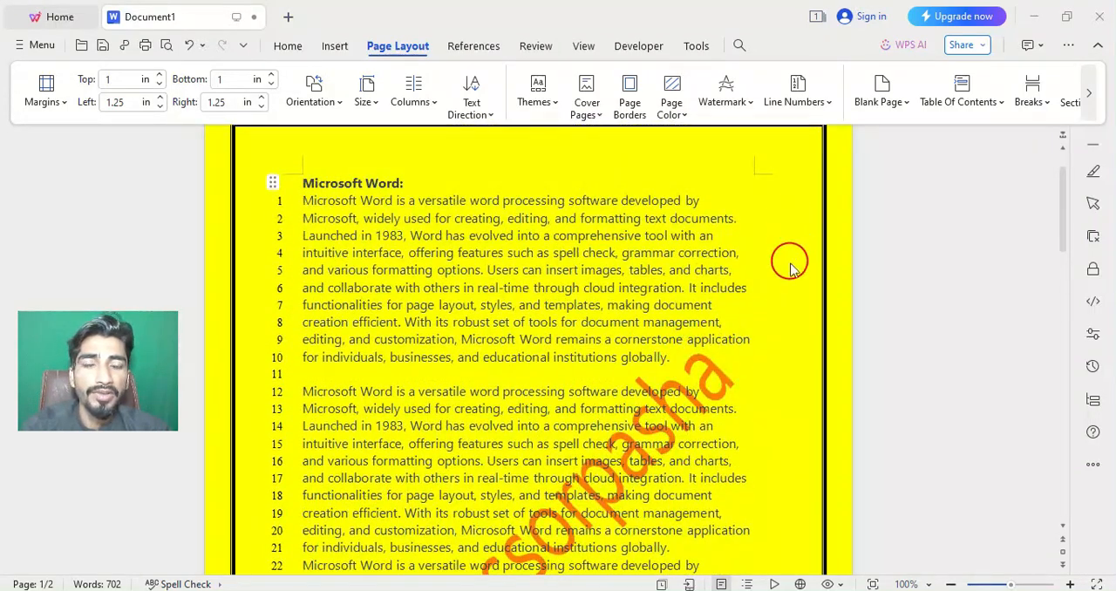
scroll(789, 261, up, 1)
scroll(755, 235, down, 4)
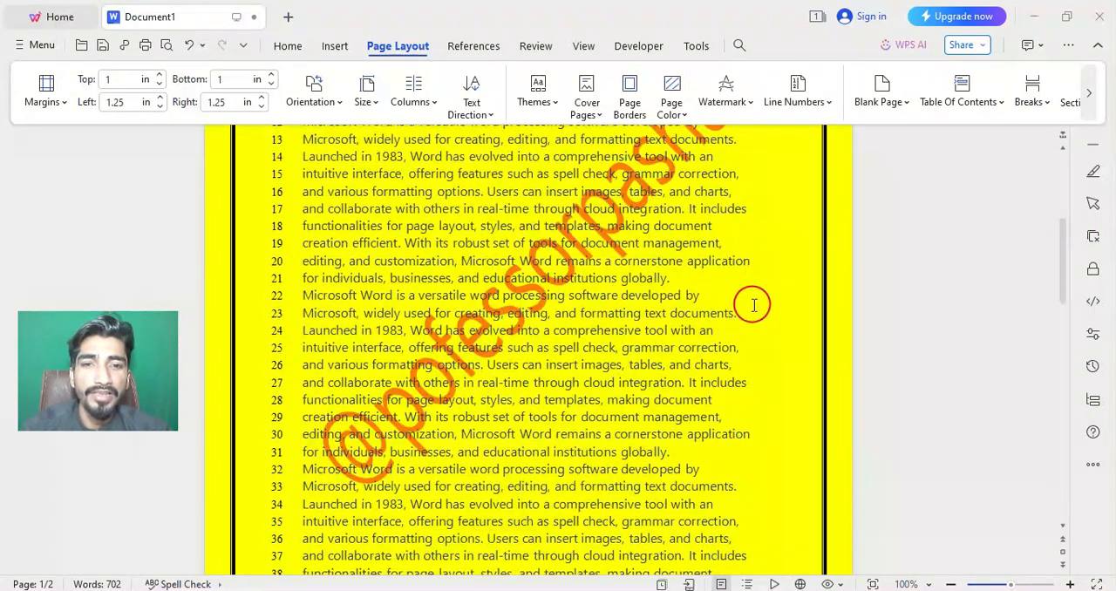
scroll(753, 306, down, 10)
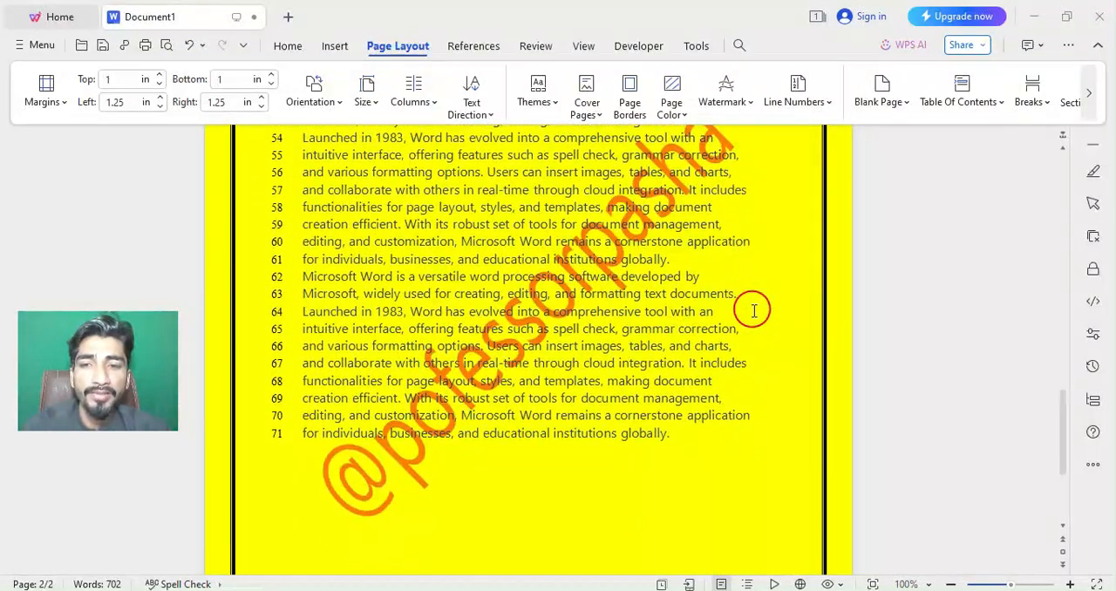
scroll(753, 310, down, 4)
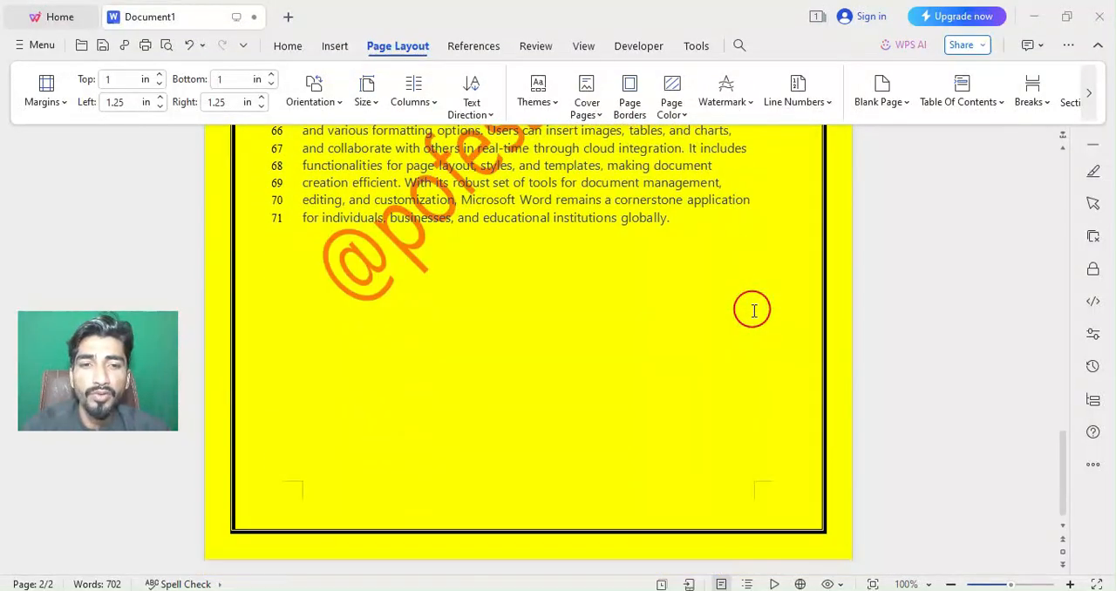
Review the border, page color, watermark and line numbers with both pages side by side and the ribbon collapsed.
click(948, 584)
click(948, 584)
click(949, 584)
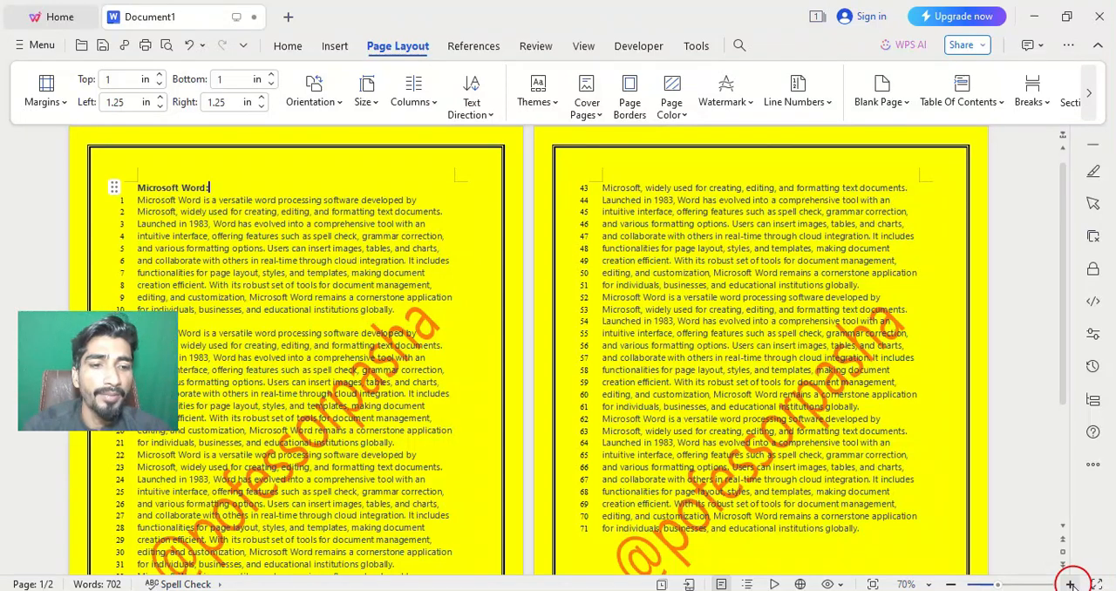
click(953, 585)
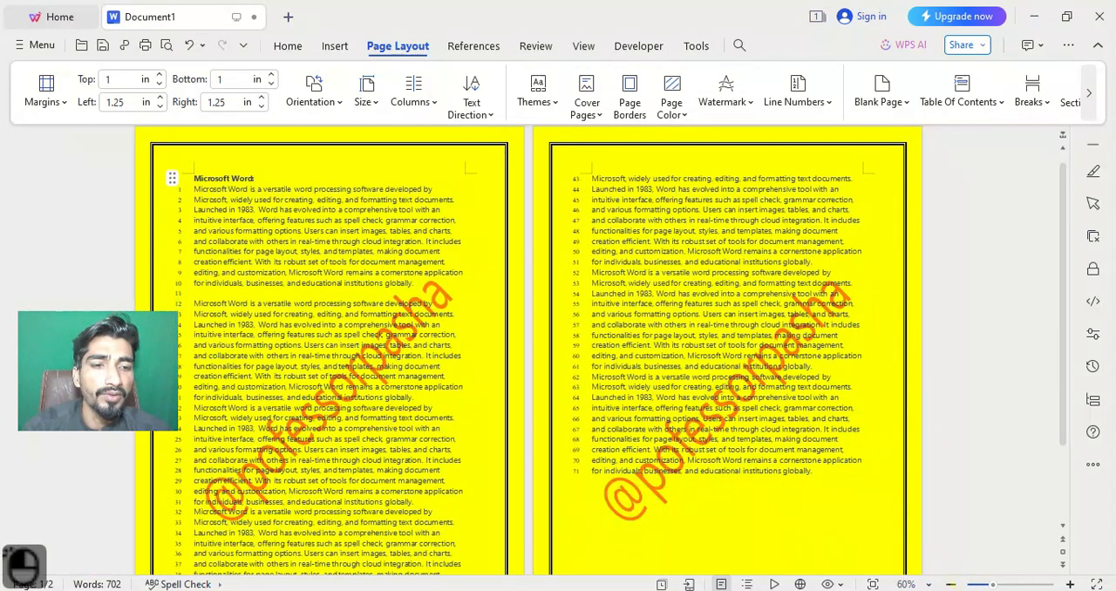
click(1069, 584)
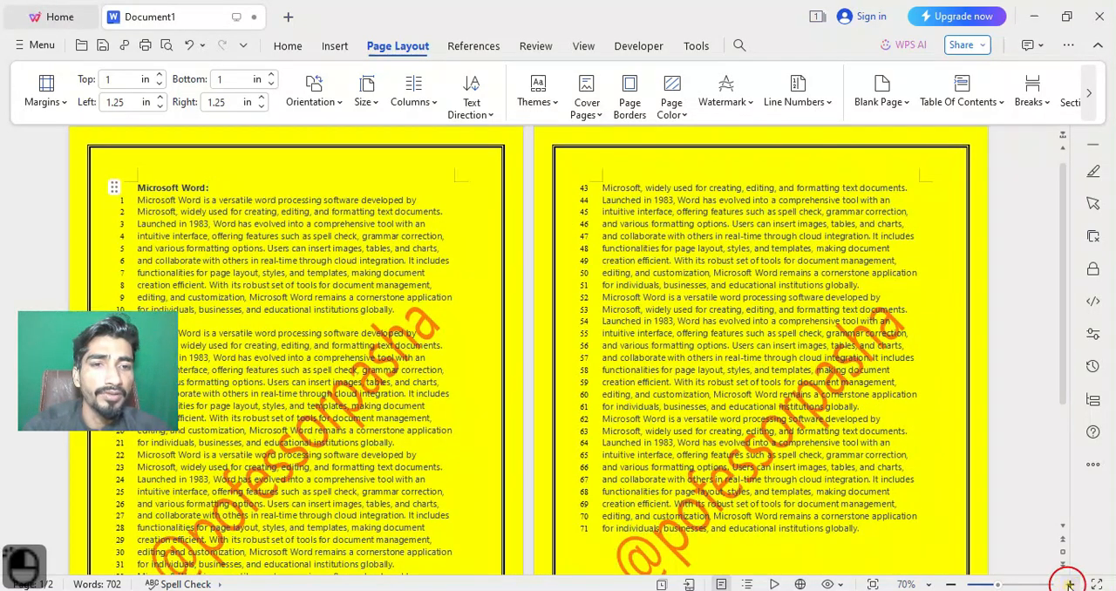
click(1069, 584)
click(1069, 584)
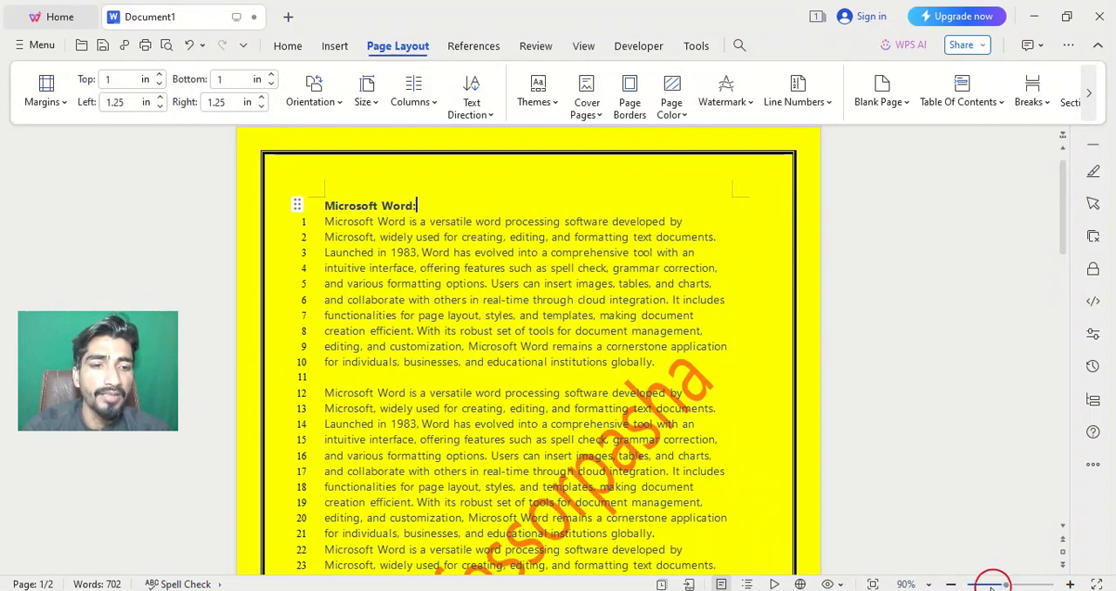
click(951, 584)
click(951, 584)
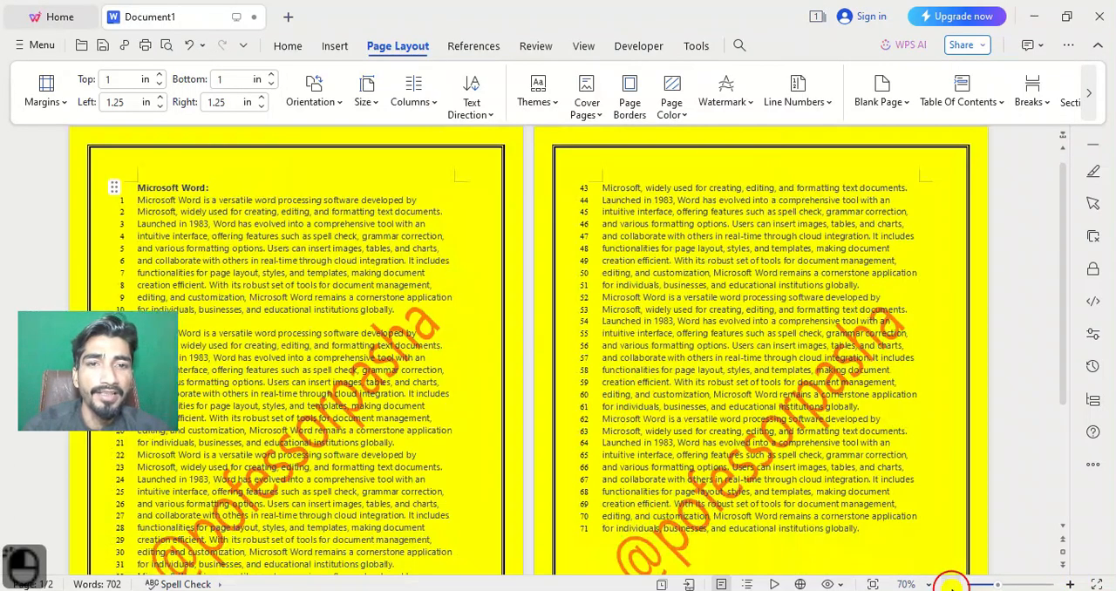
click(1098, 46)
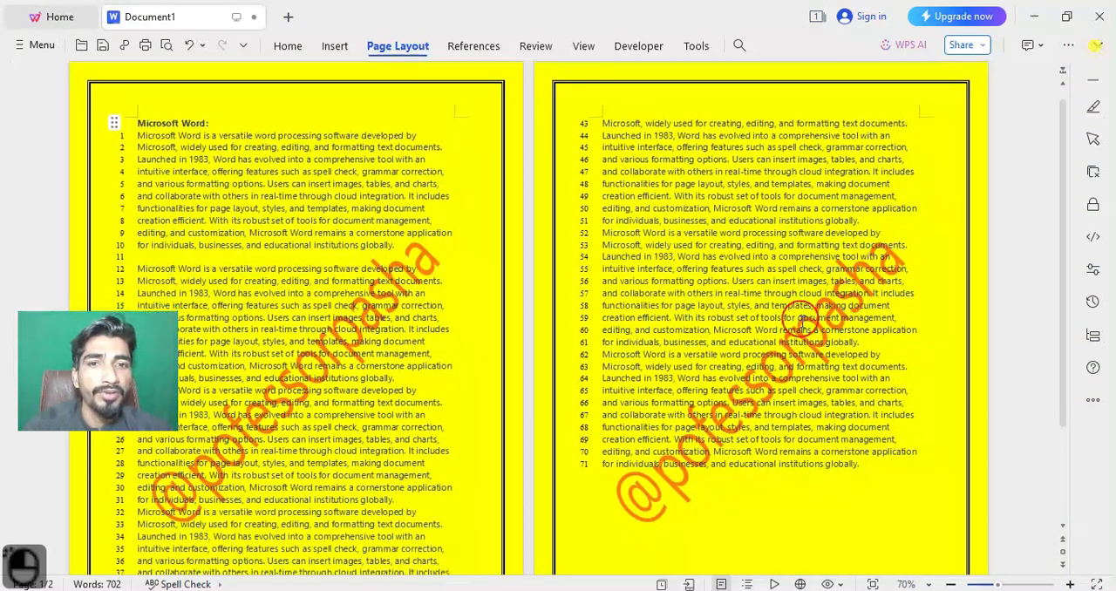
click(951, 584)
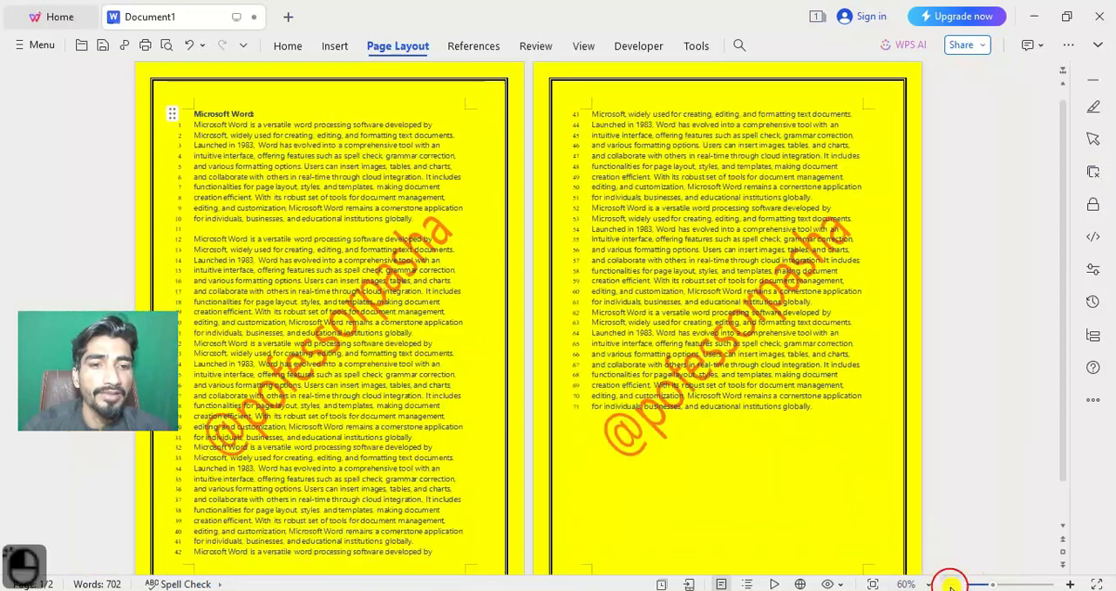
click(951, 584)
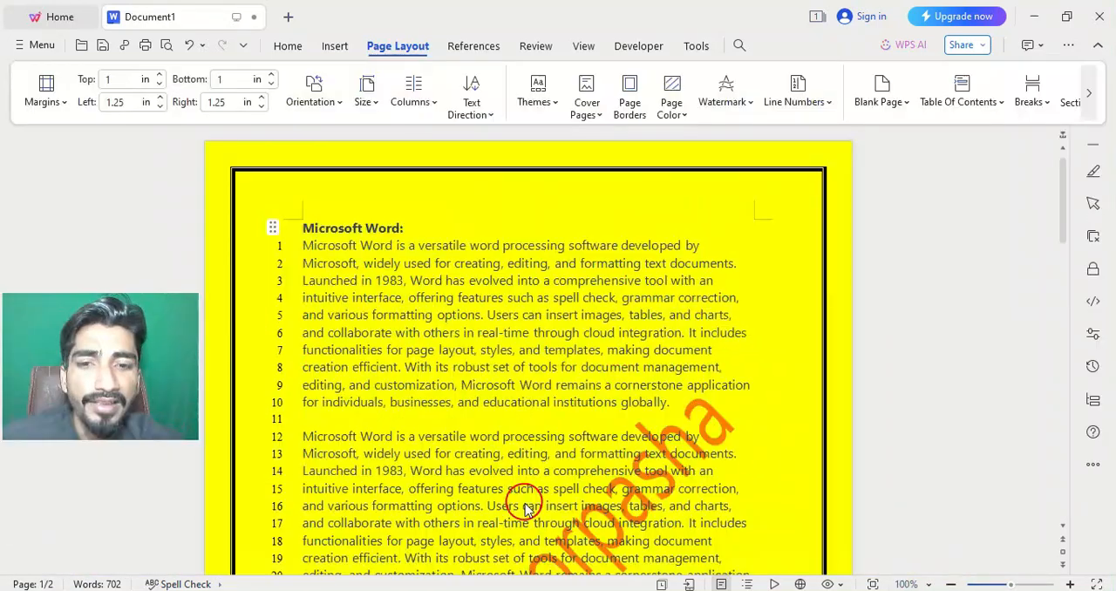